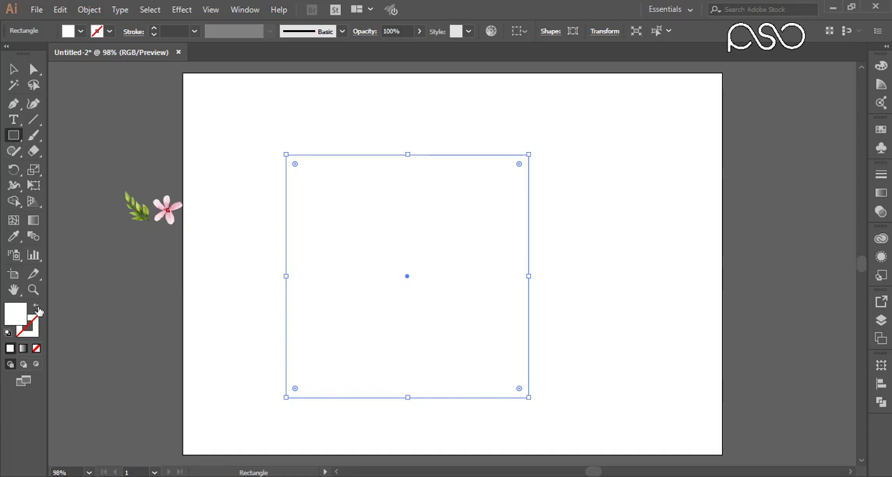
Step: Swap the square's fill and stroke, and set the stroke colour to light grey E0E0E0
left_click(37, 309)
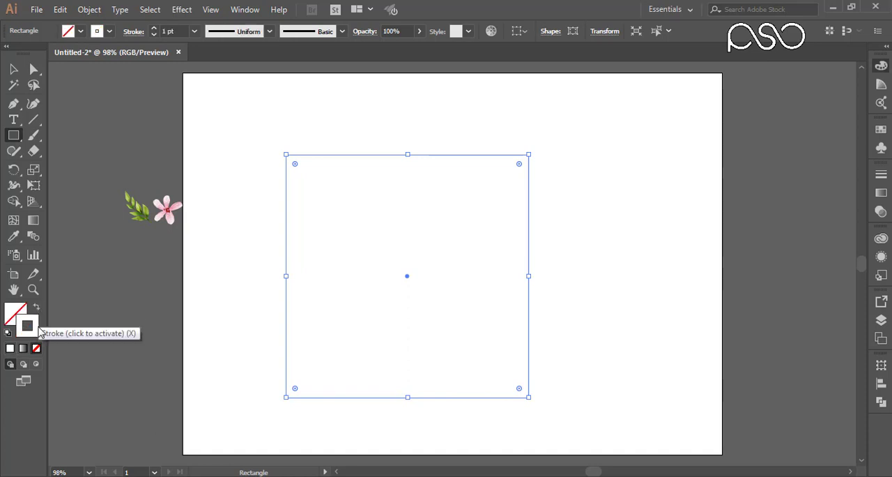
double_click(38, 329)
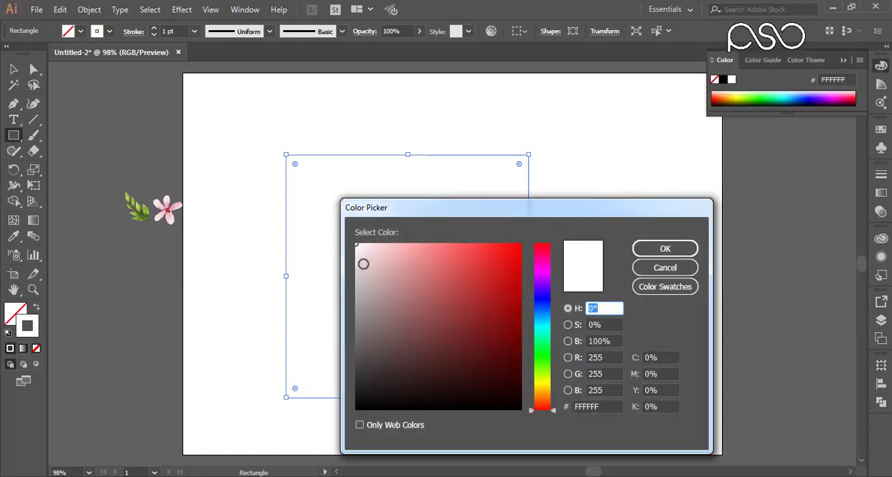
left_click(354, 263)
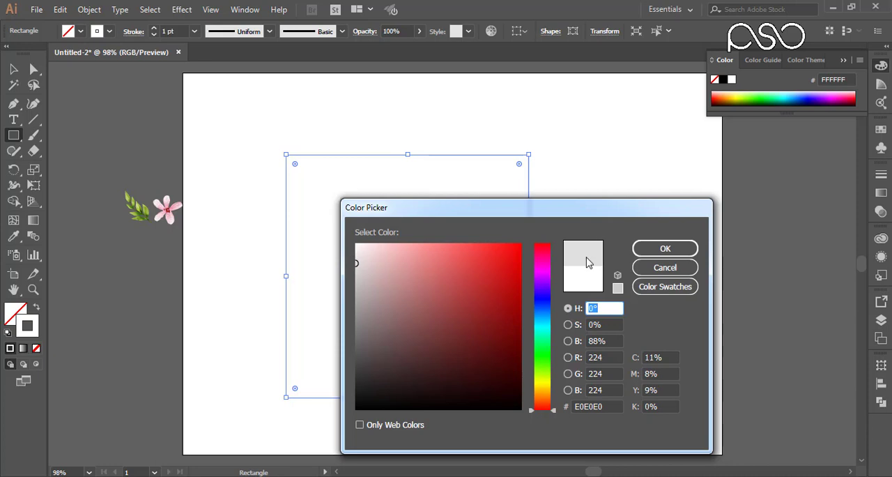
left_click(652, 248)
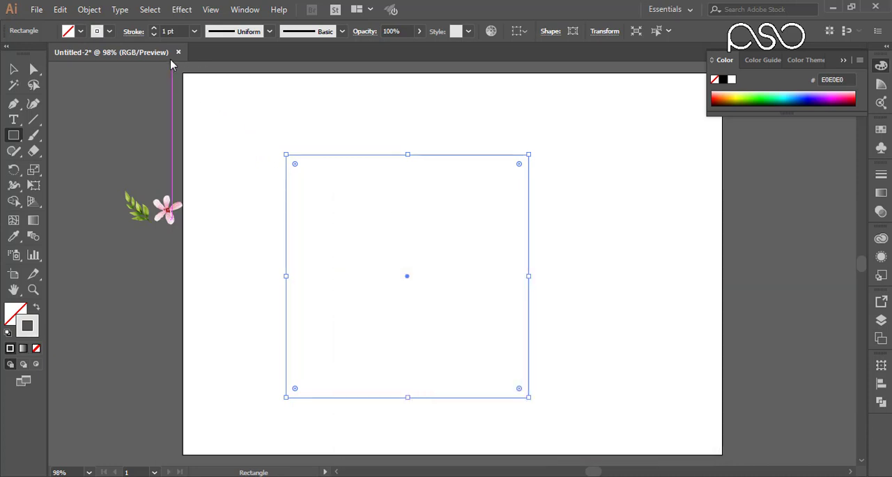
Step: Set the square's stroke colour to dark grey 565656 and its stroke weight to 0.75 pt
double_click(39, 327)
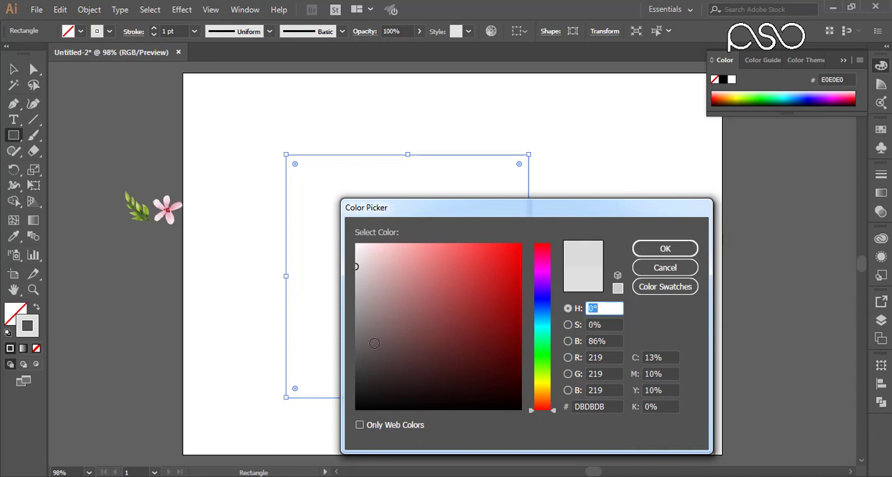
left_click(357, 351)
left_click(645, 249)
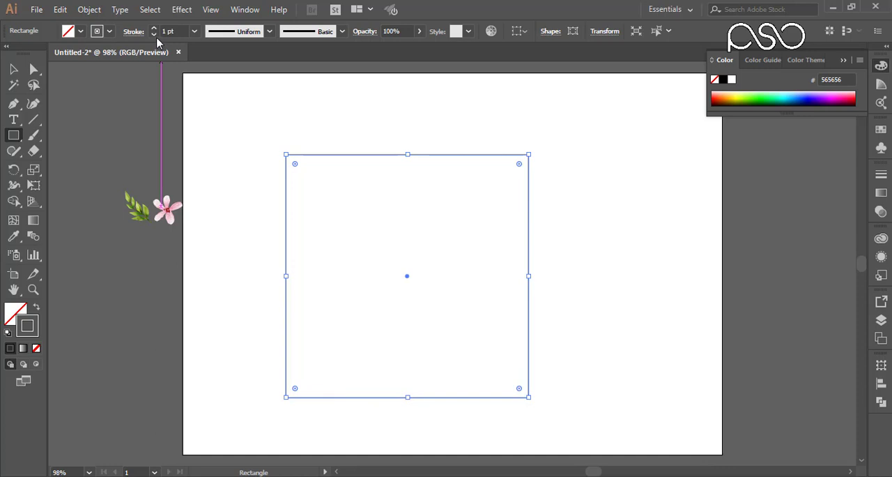
left_click(153, 34)
Step: Lock the selected square outline on the artboard
left_click(19, 71)
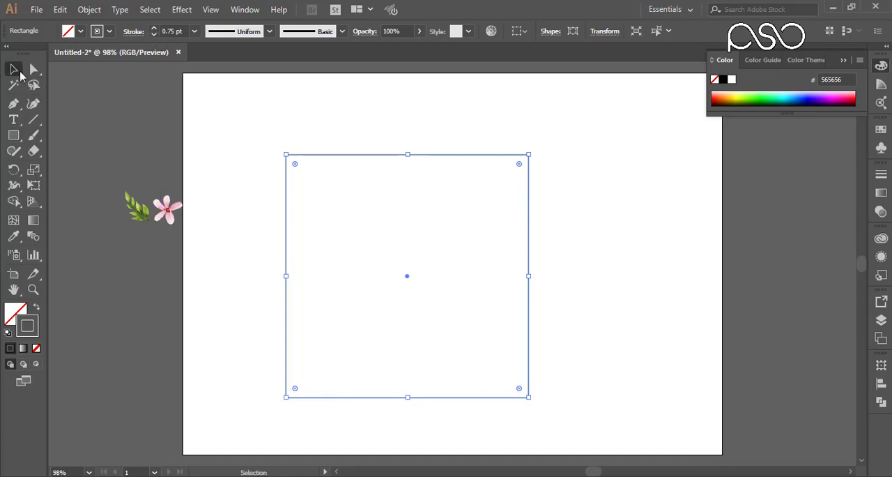
left_click(270, 124)
left_click_drag(344, 205, 340, 187)
left_click(96, 9)
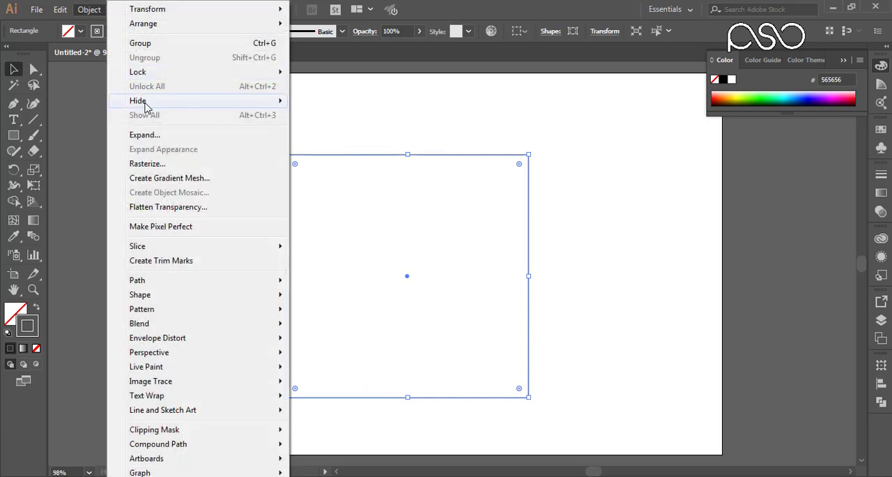
mouse_move(149, 77)
mouse_move(196, 76)
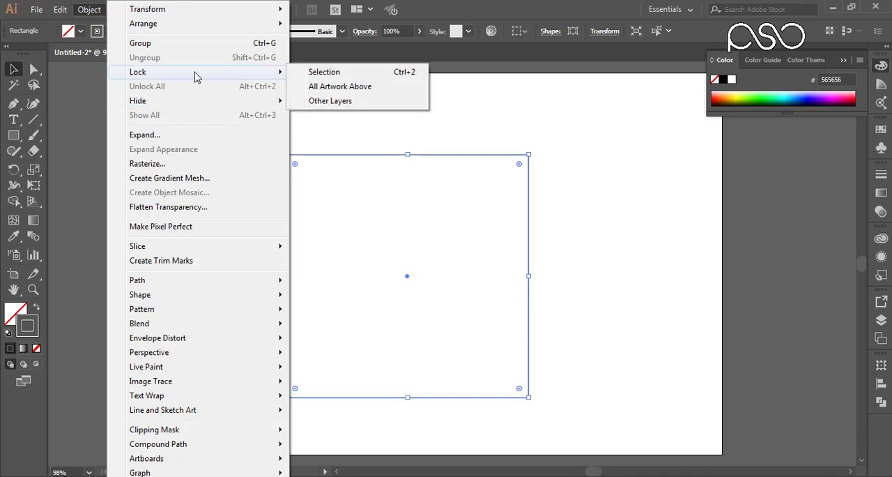
left_click(327, 75)
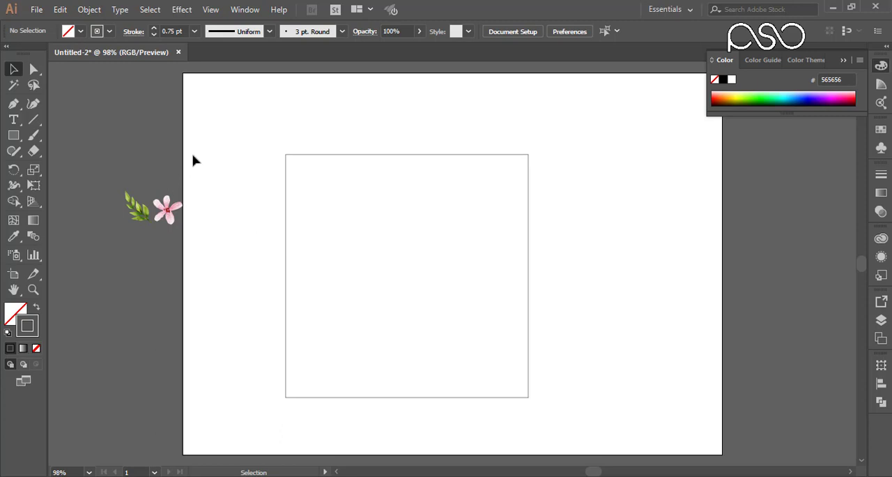
Step: Move the flower and leaf branch onto the artboard, enlarge them together, and centre the flower in the square
left_click(167, 211)
left_click_drag(171, 214, 547, 394)
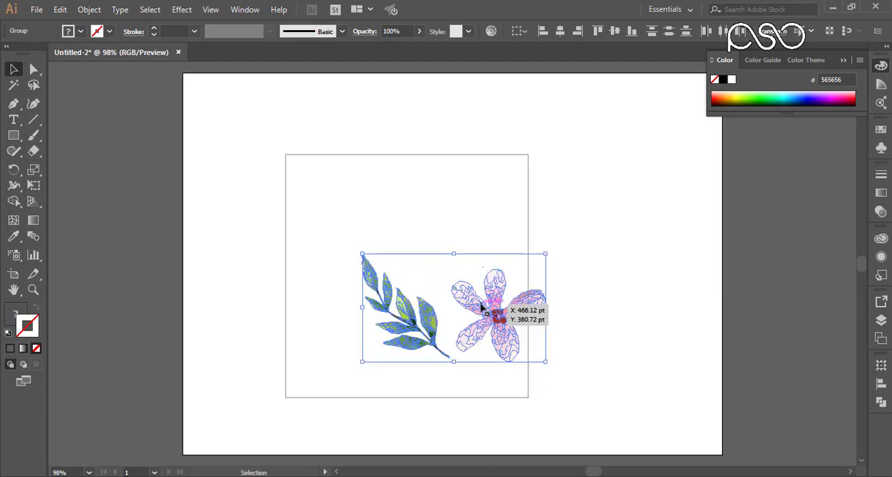
left_click_drag(496, 314, 410, 275)
left_click_drag(453, 317, 516, 353)
left_click_drag(449, 302, 407, 289)
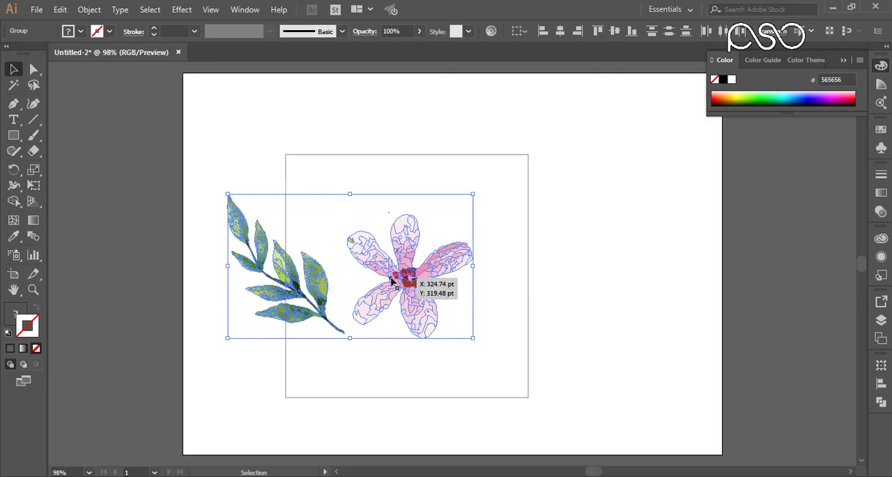
left_click(648, 253)
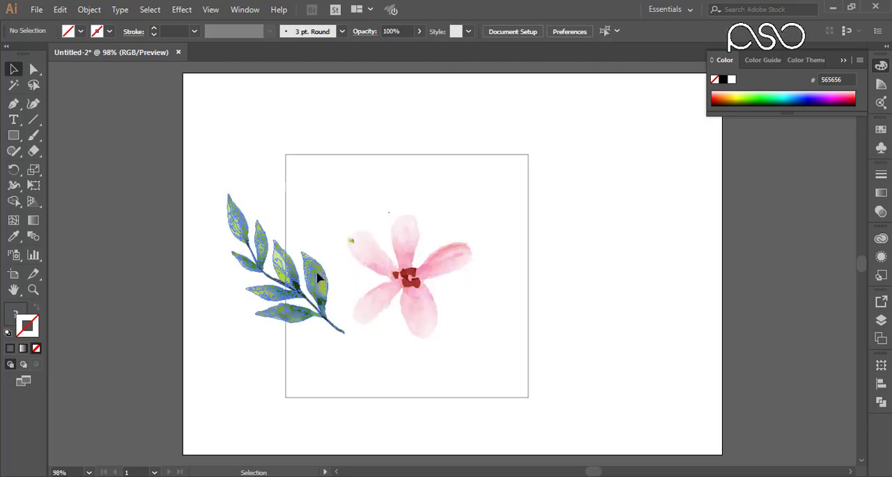
Step: Nudge the leaf branch towards the flower, keeping it across the square's left edge
left_click(317, 272)
key("Right")
key("Right")
key("Right")
key("Right")
key("Right")
key("Right")
key("Right")
key("Right")
key("Right")
key("Right")
key("Right")
key("Right")
key("Right")
key("Right")
key("Right")
key("Right")
key("Right")
key("Right")
key("Right")
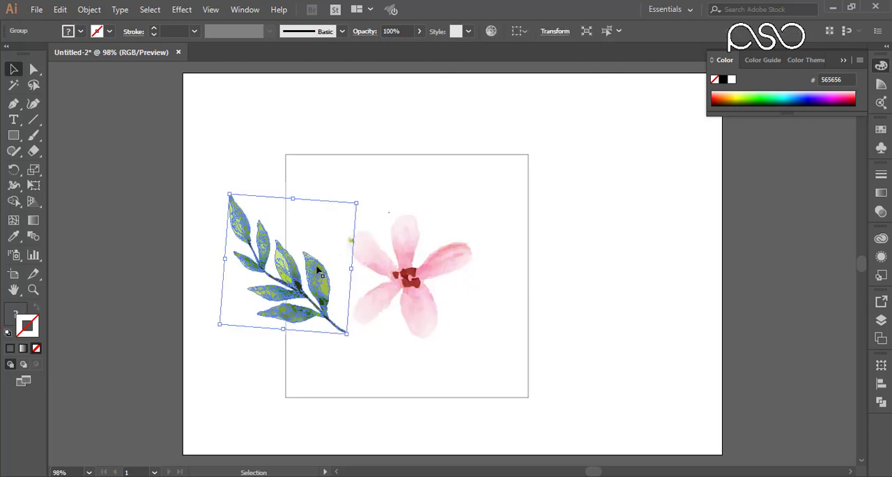
key("Right")
key("Right")
key("Right")
key("Right")
key("Right")
key("Right")
key("Right")
key("Right")
key("Right")
key("Right")
key("Right")
key("Right")
key("Right")
key("Right")
key("Right")
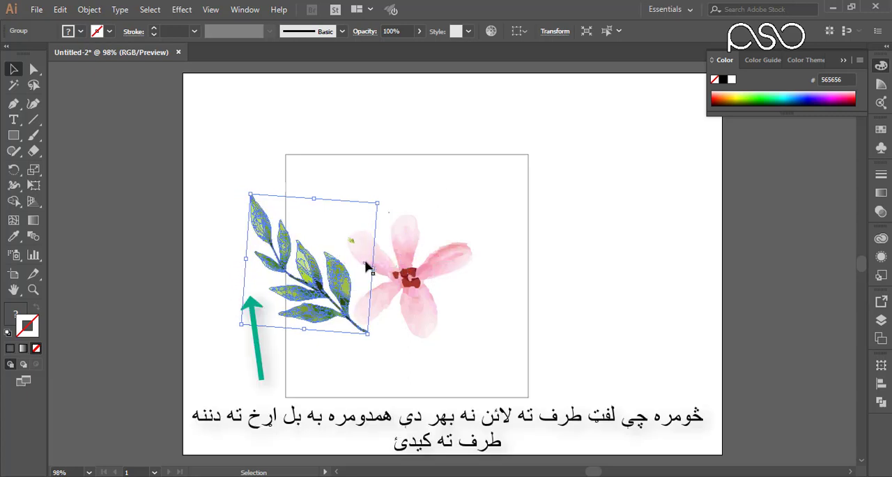
Step: Duplicate the leaf branch horizontally onto the square's right edge, at the same height as the original
left_click(440, 210)
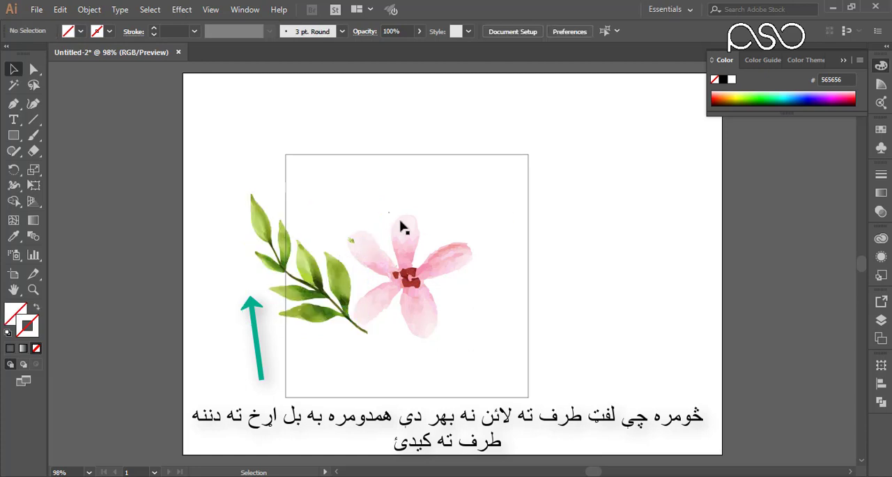
left_click(397, 277)
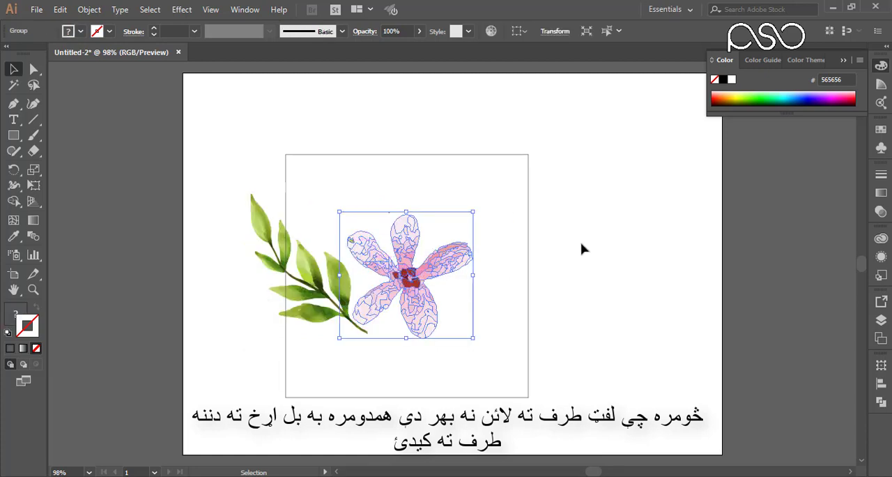
left_click(548, 241)
left_click(339, 278)
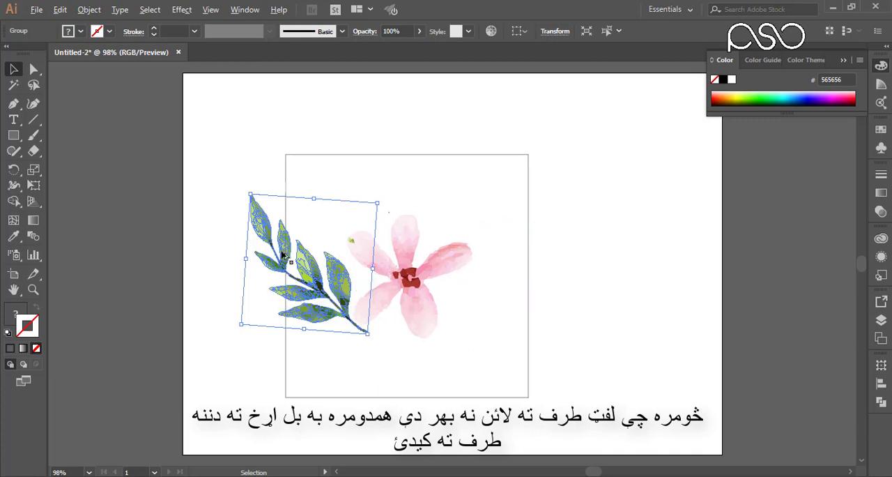
left_click_drag(283, 254, 525, 255)
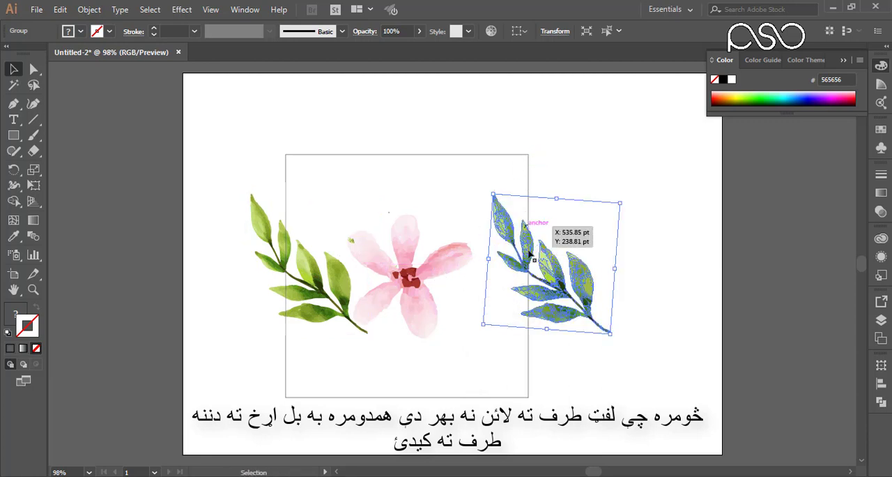
Step: Draw a rectangle from the right branch's tip to the square's right edge, and move it to the left branch to compare the overhangs
key("m")
key("ctrl+shift+a")
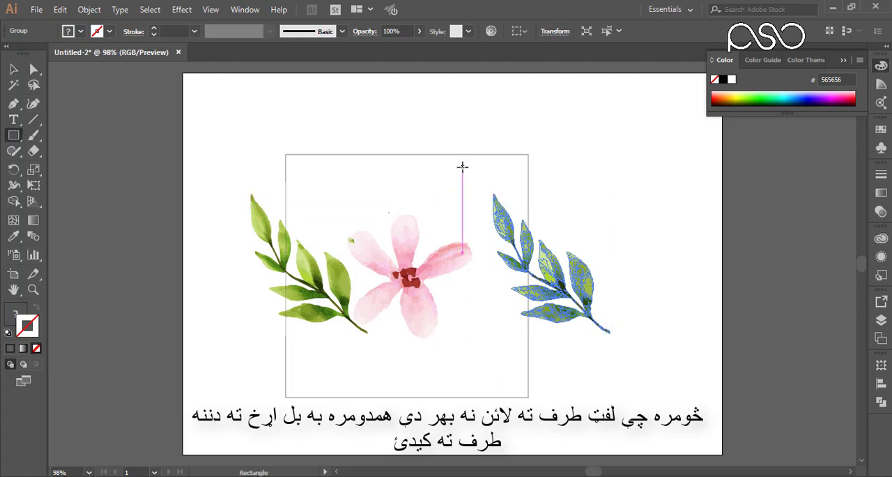
mouse_move(460, 165)
left_mouse_down()
mouse_move(483, 184)
mouse_move(524, 294)
mouse_move(527, 359)
left_mouse_up()
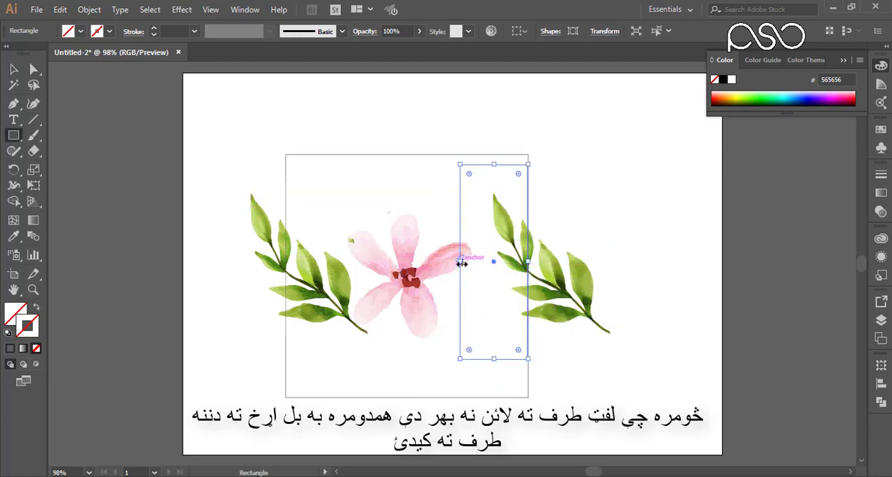
left_click_drag(461, 263, 493, 263)
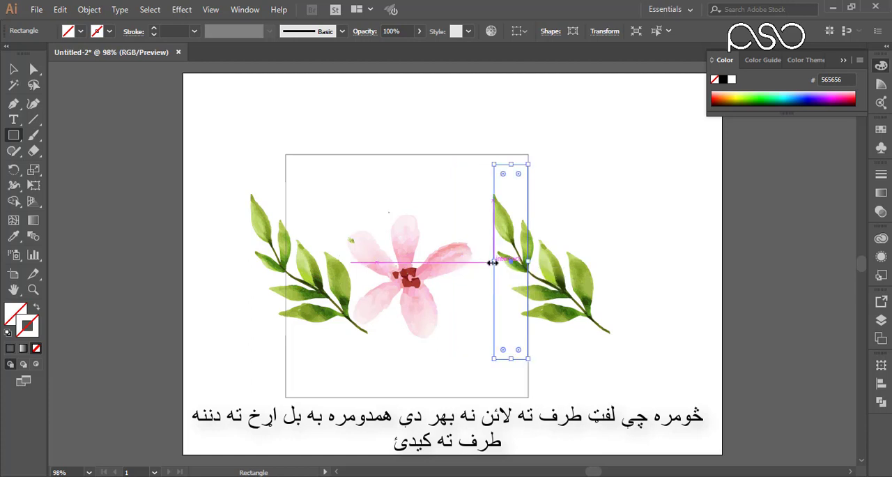
key("v")
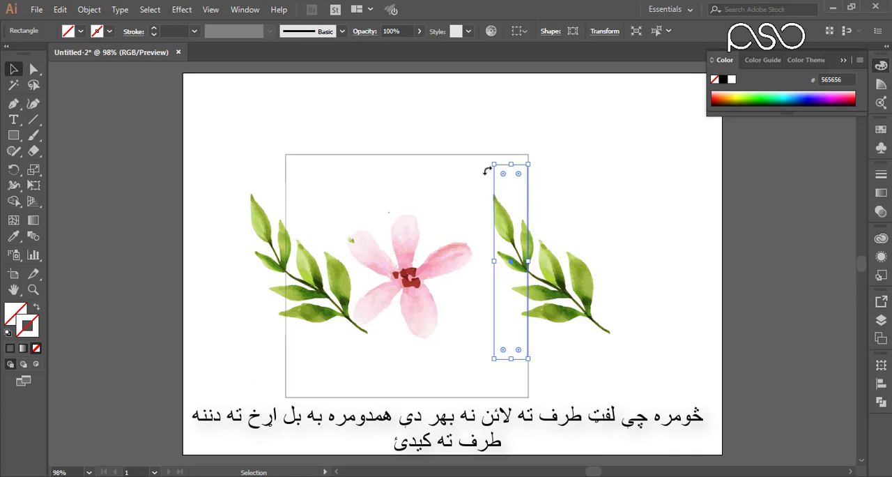
left_click_drag(494, 183, 252, 185)
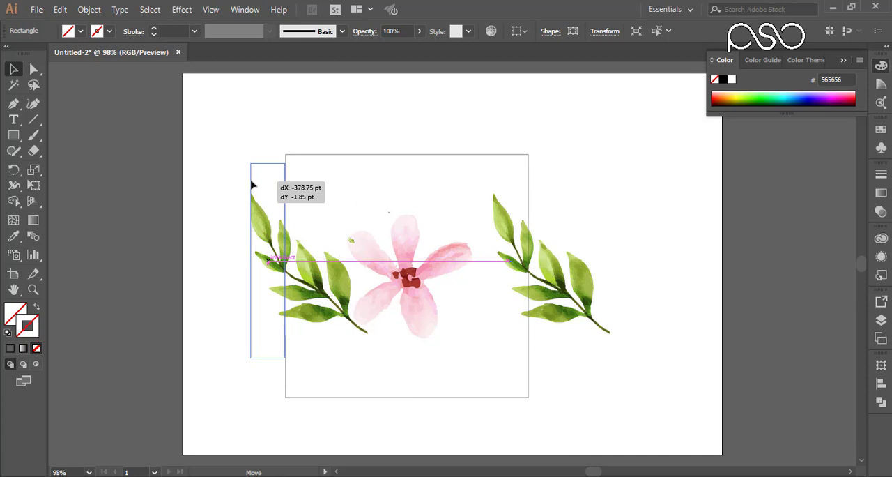
left_click_drag(252, 185, 252, 185)
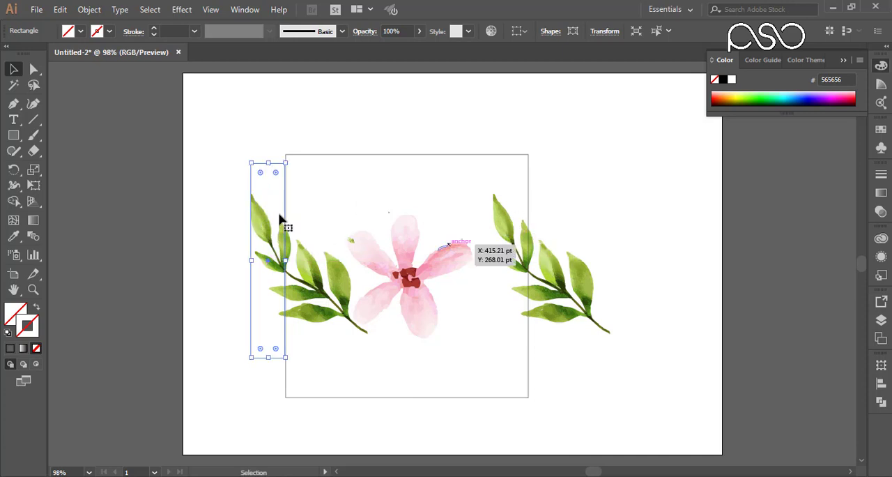
left_click(241, 160)
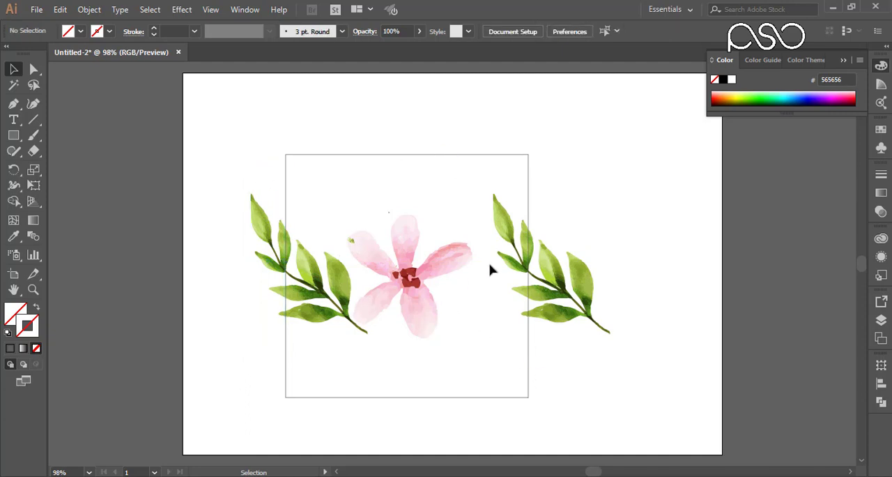
Step: Place rotated copies of the leaf branch across the square's top and bottom edges, plus a spare copy beyond the upper-left corner
left_click_drag(524, 253, 411, 182)
key("ctrl+z")
left_click_drag(516, 315, 512, 455)
left_click_drag(456, 357, 413, 367)
left_click_drag(412, 374, 425, 372)
left_click_drag(432, 377, 422, 127)
left_click_drag(409, 159, 249, 121)
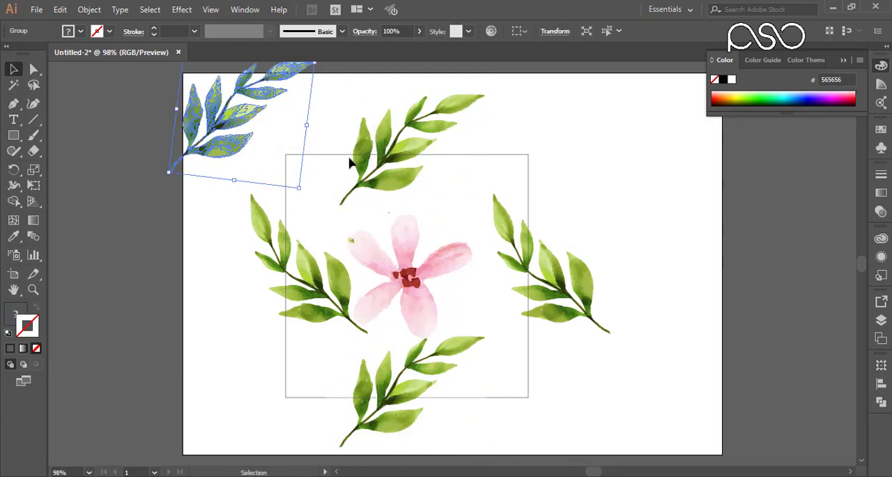
Step: Copy the centre flower, reduce it, and place a copy on each of the square's four corners
left_click_drag(395, 276, 517, 155)
left_click_drag(594, 91, 581, 106)
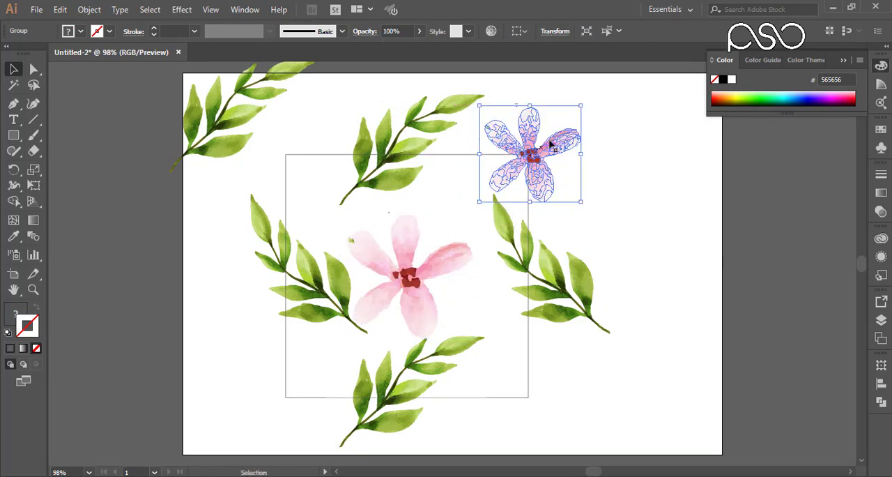
left_click_drag(551, 144, 535, 399)
left_click_drag(536, 399, 288, 400)
left_click_drag(288, 401, 288, 159)
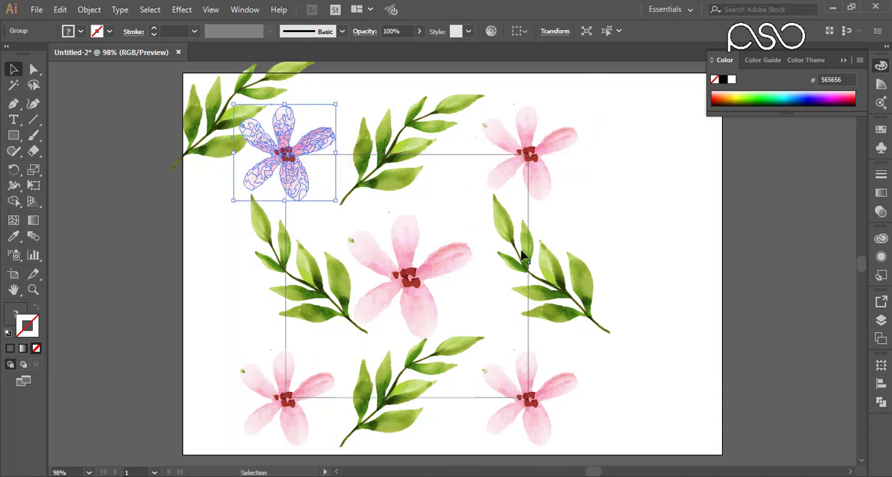
Step: Reduce and reorient the spare leaf branch, and place it across the top edge between the centre flower and the upper-right corner flower
left_click_drag(354, 203, 454, 190)
left_click_drag(479, 152, 482, 146)
right_click(460, 182)
mouse_move(517, 298)
left_click(634, 347)
left_click(664, 325)
left_click_drag(485, 262, 428, 267)
mouse_move(423, 137)
left_mouse_down()
mouse_move(414, 119)
mouse_move(418, 127)
left_mouse_up()
Step: Duplicate the reduced leaf branch straight down onto the square's bottom edge
left_click_drag(468, 151, 471, 385)
key("ctrl+shift+a")
left_click(471, 385)
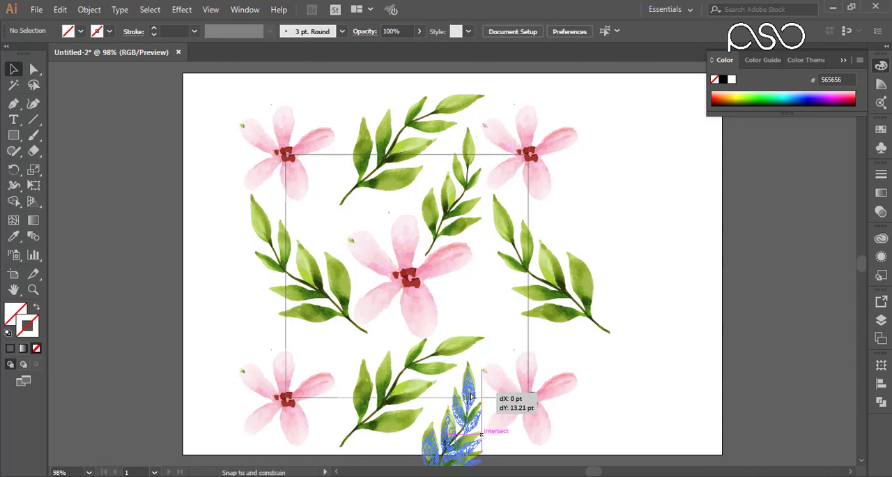
Step: Add a rotated, smaller copy of the leaf branch inside the square, to the lower right of the centre flower
left_click(452, 216)
left_click_drag(450, 214, 506, 322)
left_click_drag(539, 233, 451, 255)
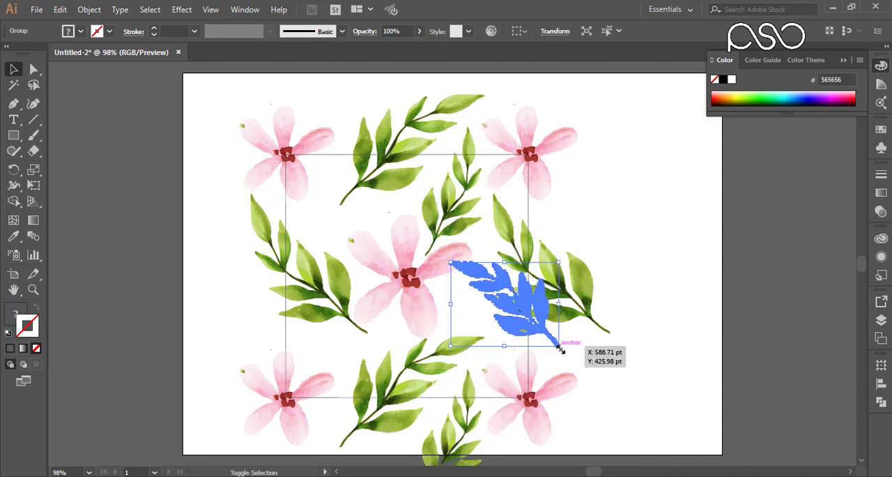
left_click_drag(561, 348, 530, 323)
Step: Add two more small leaf sprigs inside the square, one to the upper left and one to the lower left of the centre flower
left_click_drag(515, 284, 355, 232)
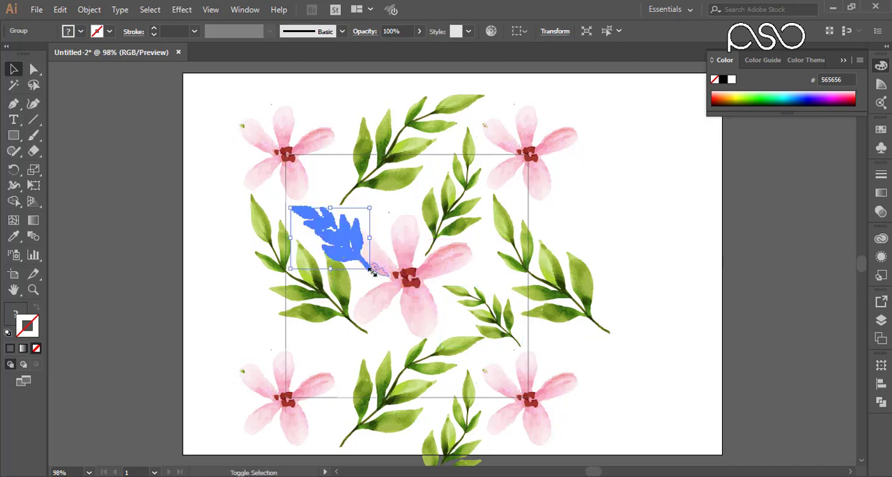
left_click_drag(371, 269, 339, 244)
left_click_drag(325, 230, 333, 352)
left_click_drag(346, 366, 358, 376)
left_click_drag(327, 336, 322, 337)
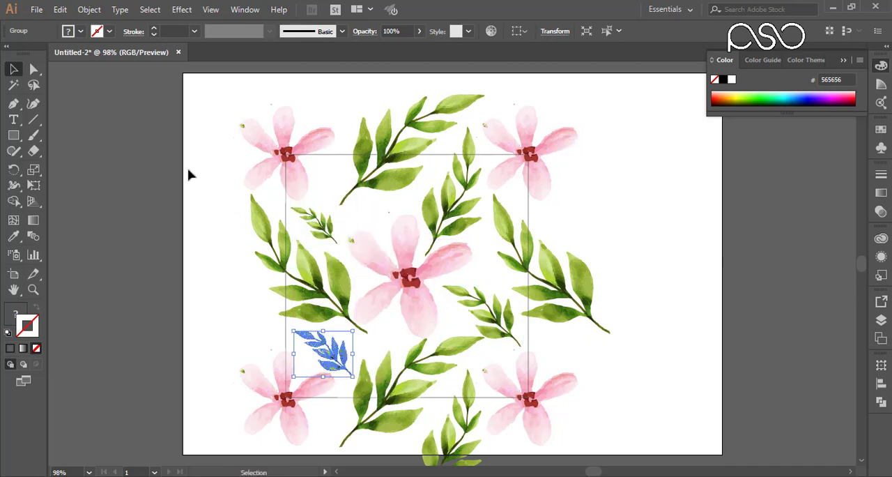
Step: Draw an unfilled rectangle over the flowers and leaves above the square, with its lower side aligned to the square's top edge
left_click_drag(213, 94, 592, 135)
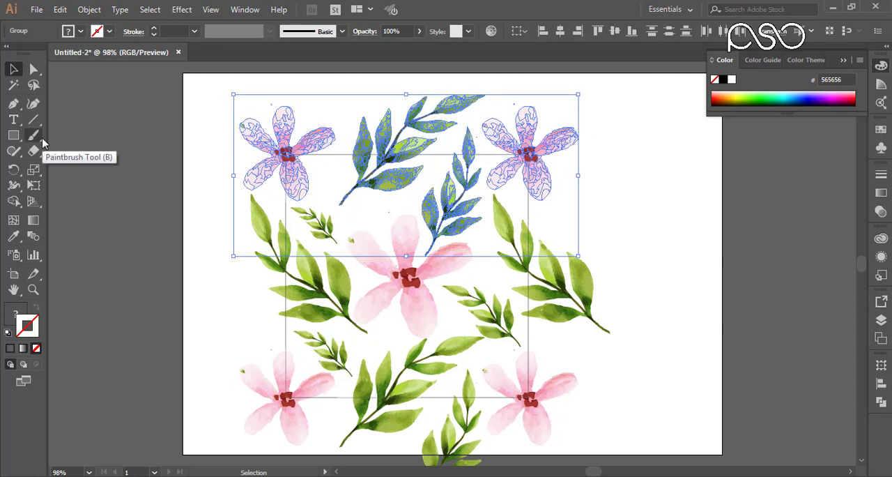
left_click(19, 138)
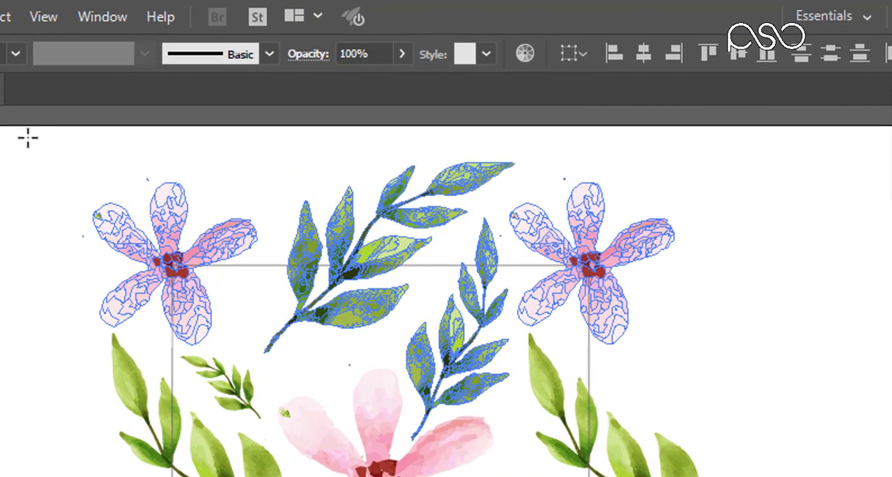
left_click_drag(200, 81, 592, 140)
left_click_drag(702, 239, 750, 265)
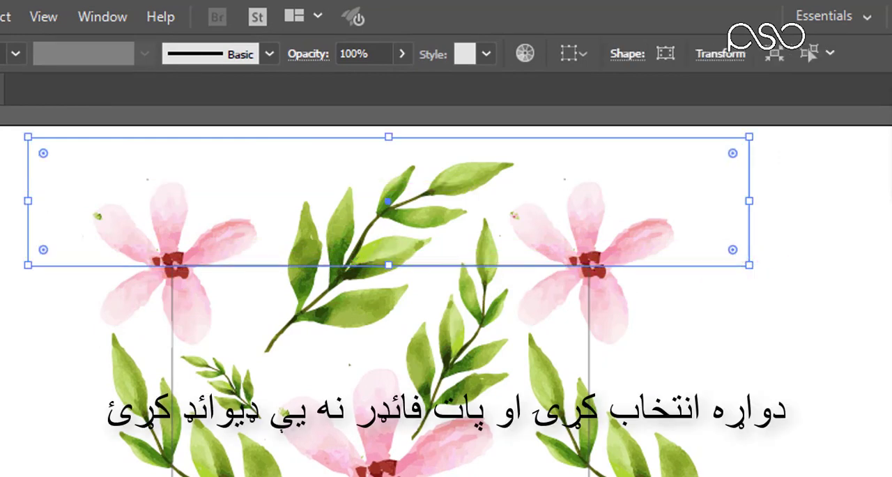
Step: Select the upper rectangle with the flowers and branches crossing the square's top edge, and split them with Pathfinder Divide
left_click_drag(0, 204, 712, 245)
left_click(797, 218)
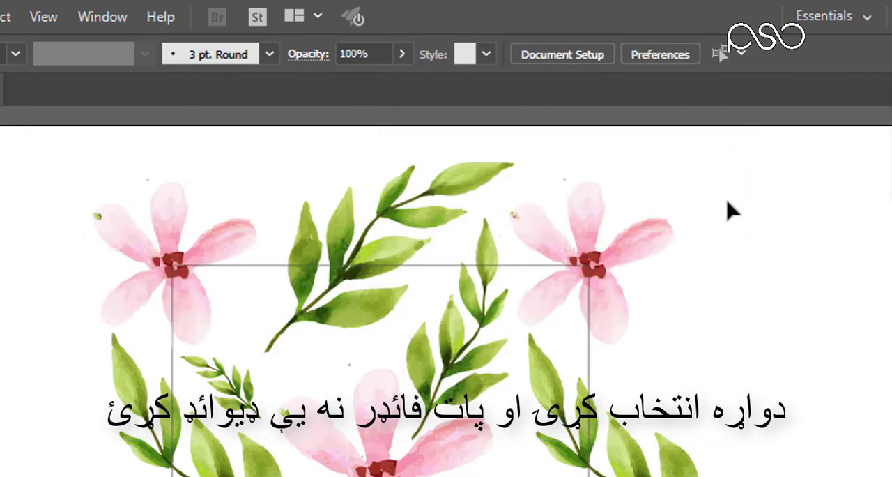
left_click(727, 220)
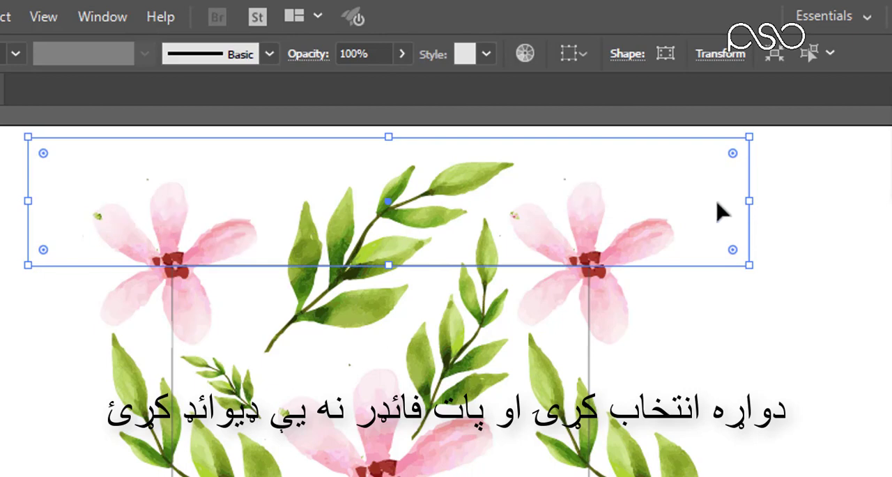
left_click_drag(799, 197, 30, 241)
left_click_drag(55, 240, 59, 241)
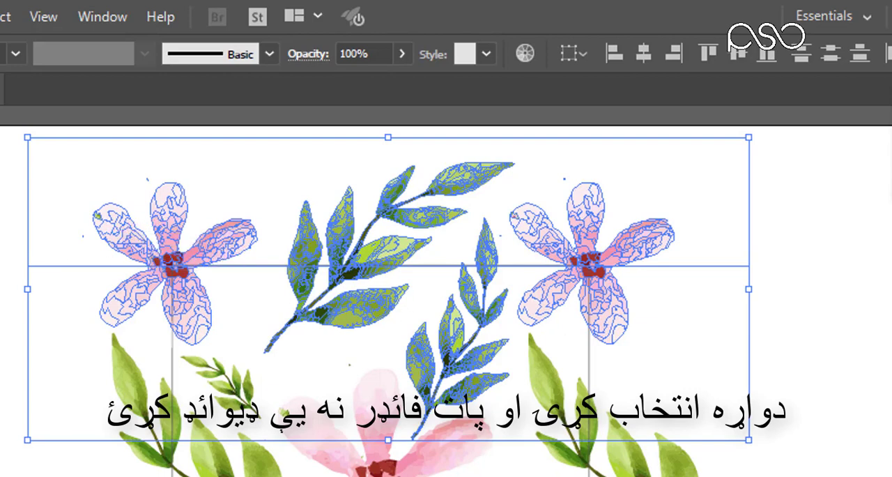
left_click(85, 18)
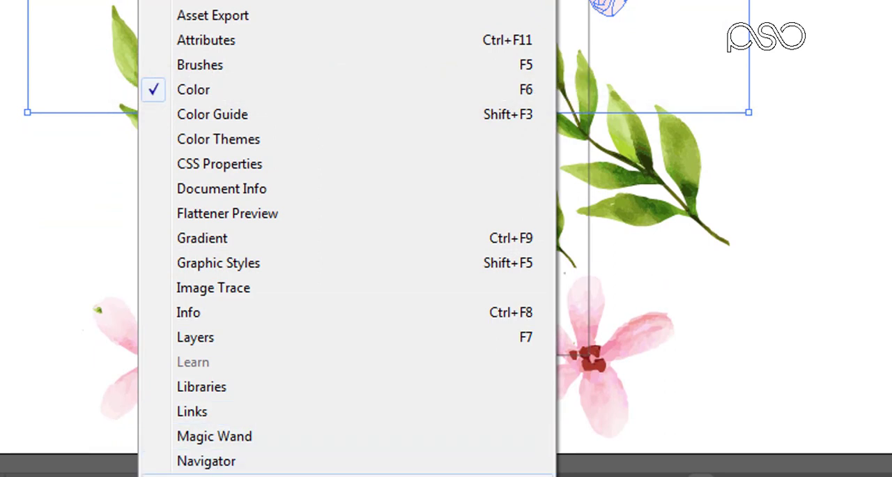
mouse_move(189, 475)
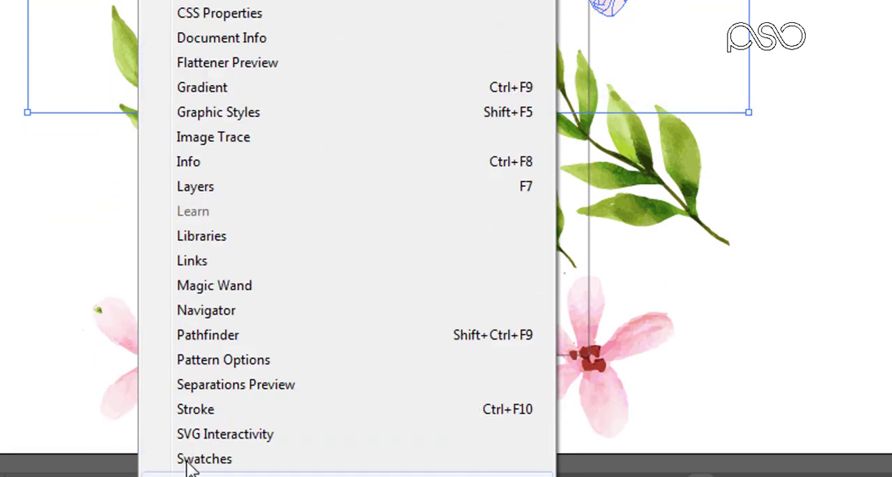
left_click(209, 335)
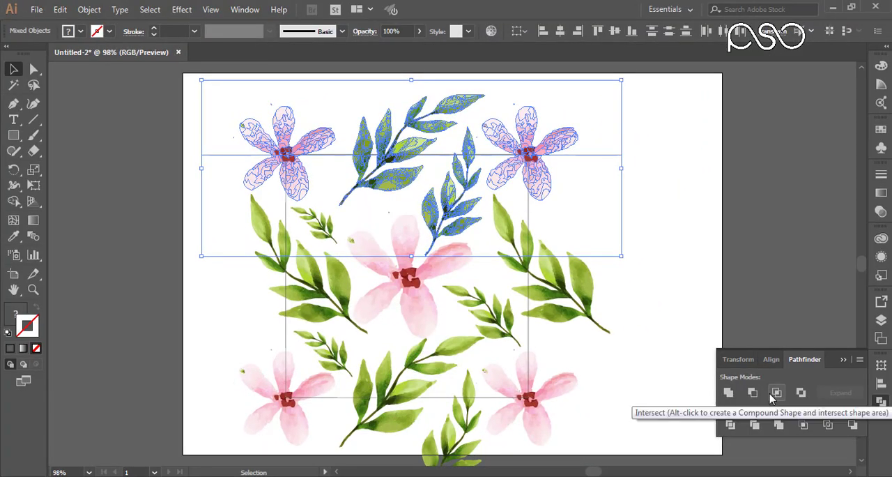
left_click(730, 425)
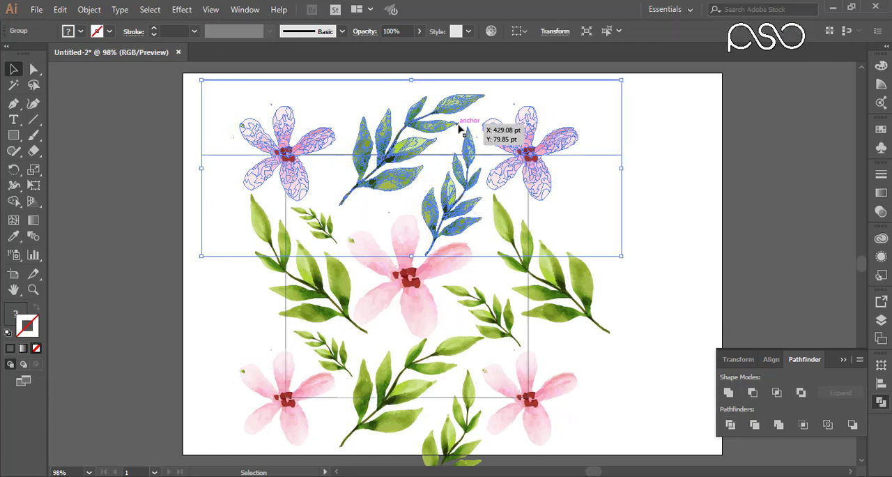
Step: Ungroup the divided artwork and delete all the pieces lying above the square's top edge
right_click(428, 126)
left_click(460, 222)
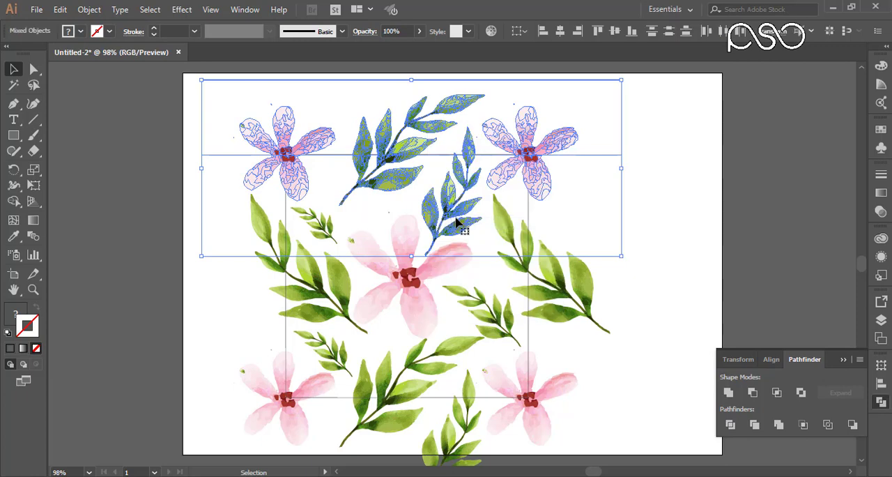
left_click_drag(666, 126, 203, 145)
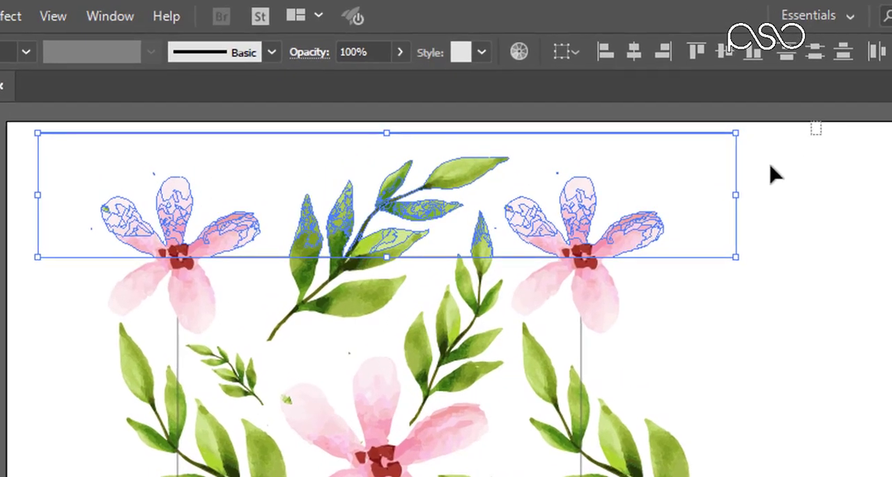
left_click_drag(784, 111, 64, 232)
left_click_drag(26, 259, 25, 267)
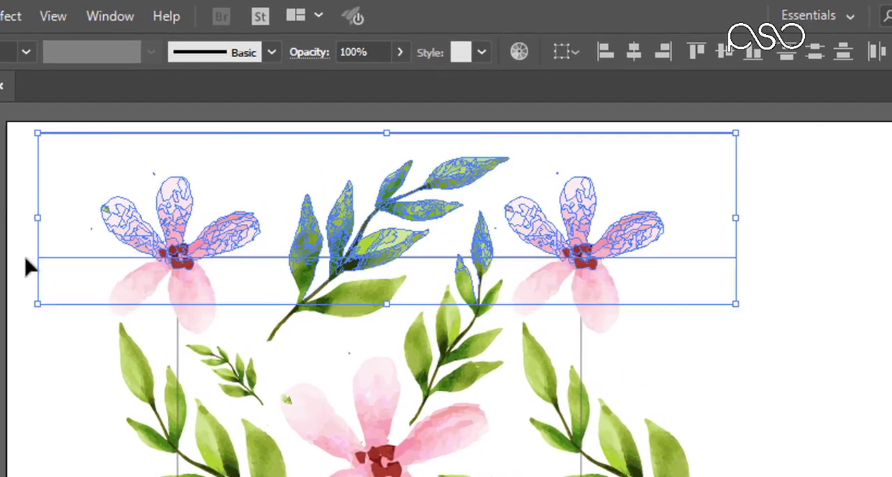
key("Delete")
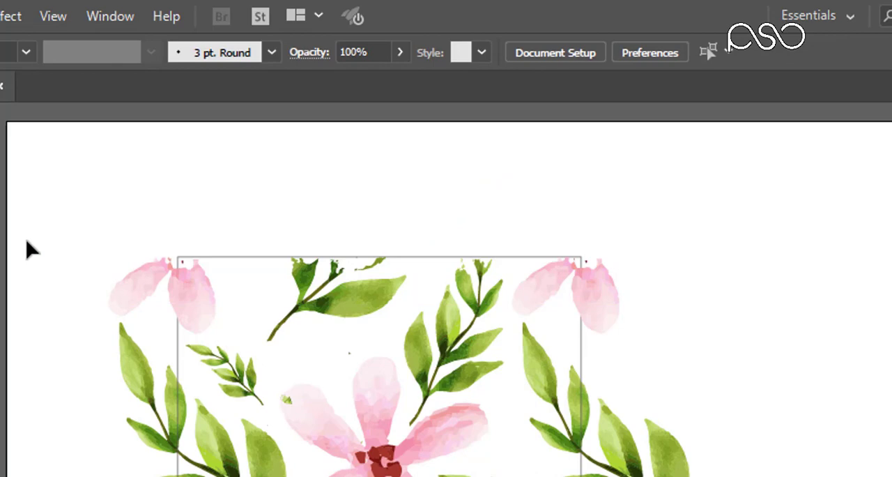
key("ctrl+z")
left_click_drag(765, 123, 68, 255)
key("Delete")
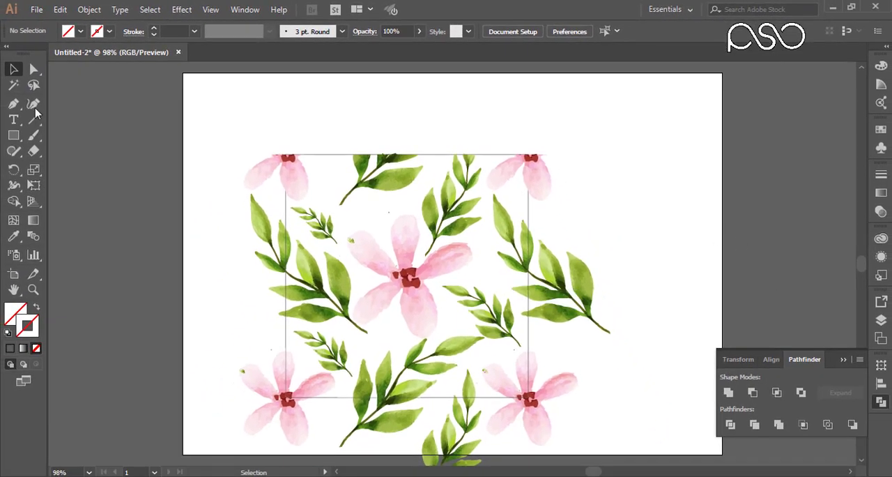
Step: Draw a tall rectangle along the outside of the square's right edge and divide the artwork crossing that edge with it
left_click(14, 135)
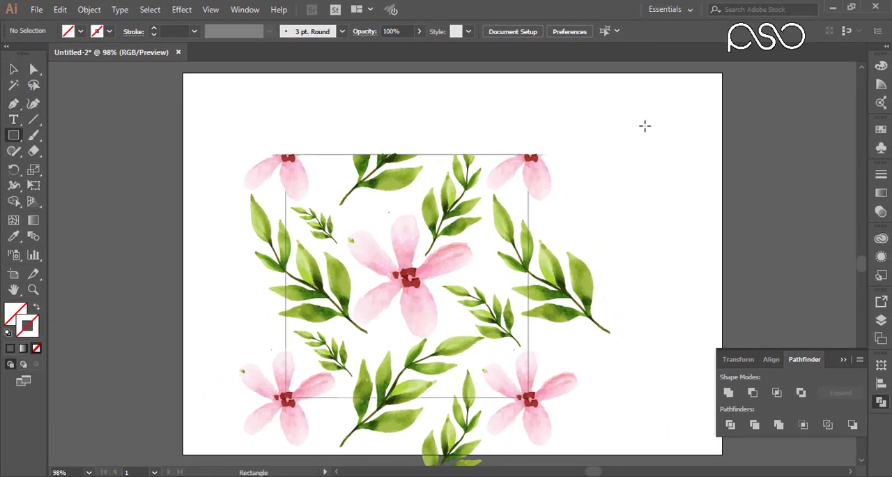
mouse_move(648, 124)
left_mouse_down()
mouse_move(528, 463)
mouse_move(528, 357)
left_mouse_up()
left_click_drag(592, 358, 593, 399)
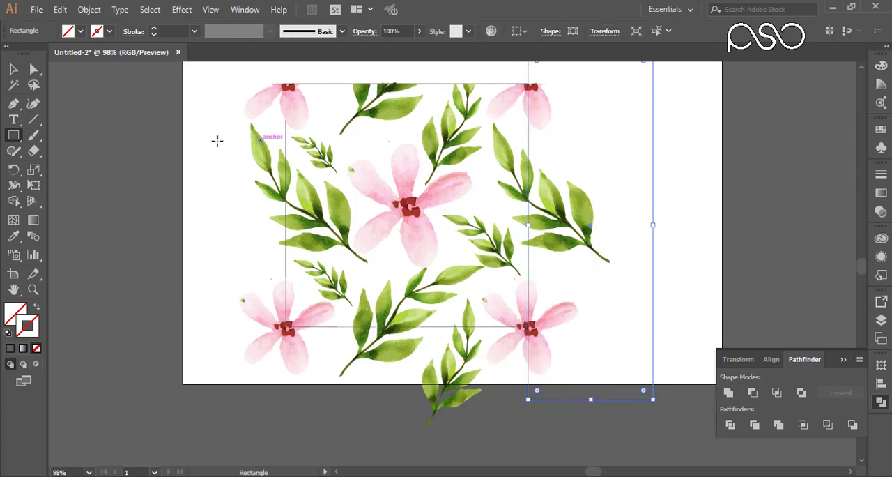
left_click(14, 69)
left_click_drag(612, 441, 532, 96)
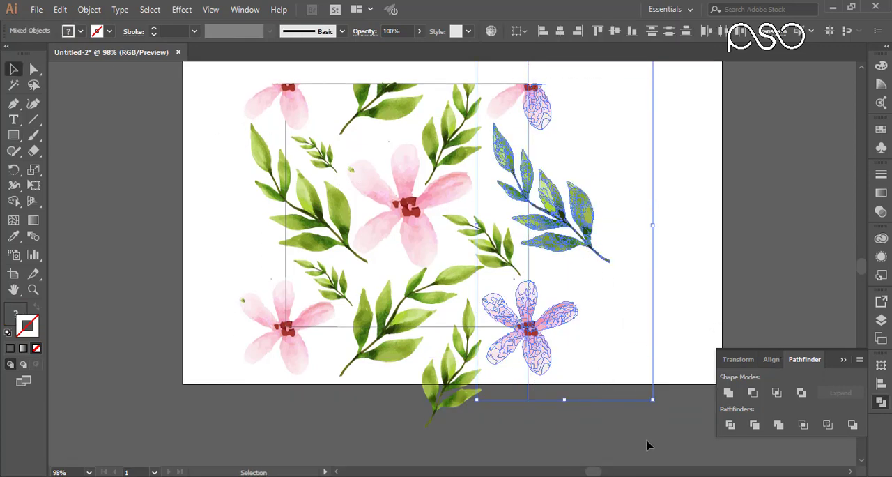
scroll(532, 74, "up", 3)
key("ctrl+g")
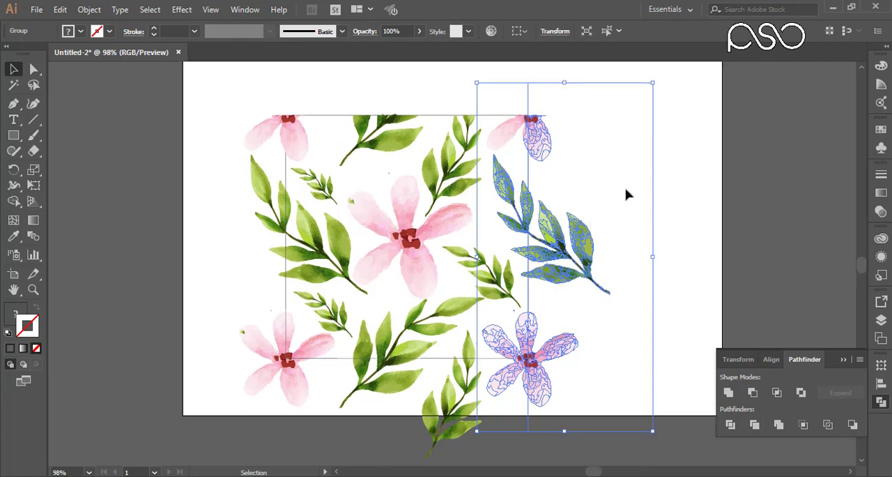
Step: Ungroup the divided artwork and delete all the pieces beyond the square's right edge
right_click(546, 236)
left_click(584, 332)
left_click(662, 143)
left_click_drag(653, 87, 695, 166)
key("ctrl+z")
left_click_drag(711, 90, 529, 423)
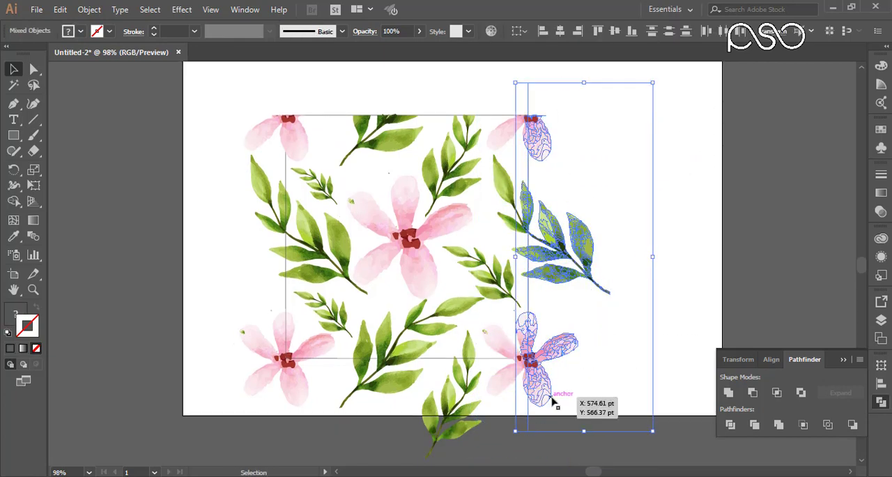
key("Delete")
key("ctrl+z")
key("Delete")
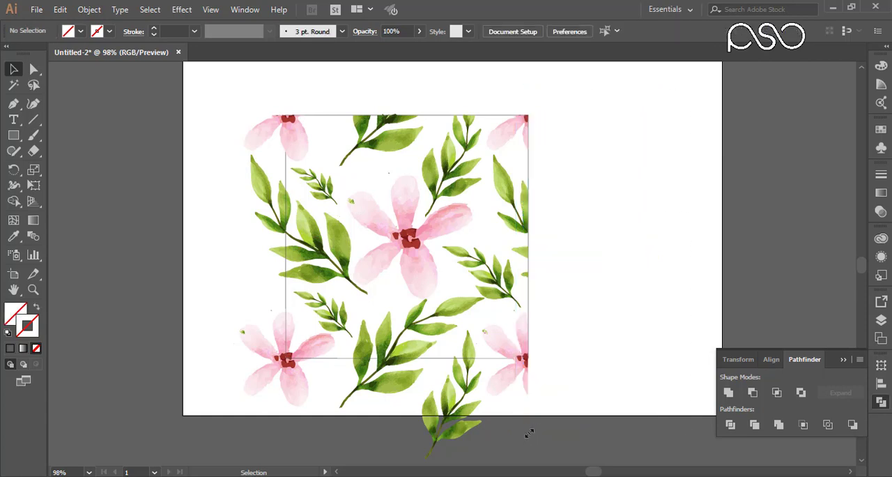
Step: Draw a rectangle below the square's bottom edge and divide the flowers and branches crossing that edge with it
scroll(333, 336, "down", 2)
scroll(333, 336, "down", 1)
key("m")
left_click_drag(228, 424, 592, 295)
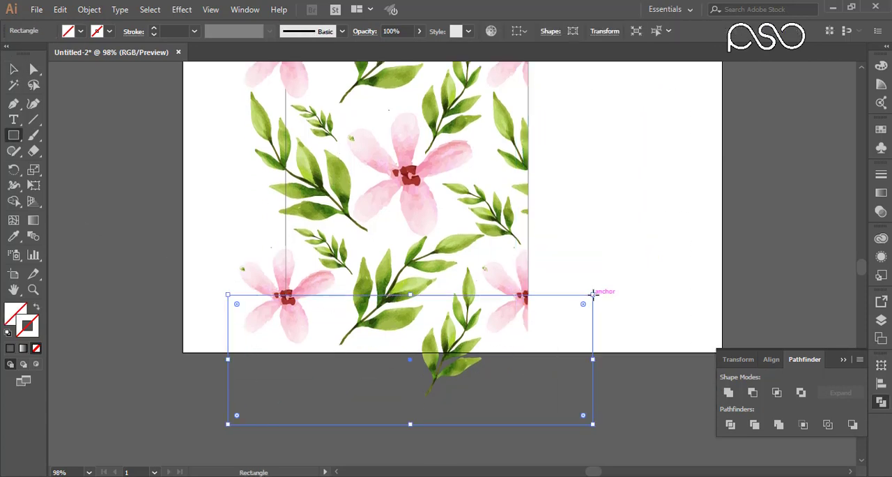
key("v")
left_click_drag(645, 385, 200, 293)
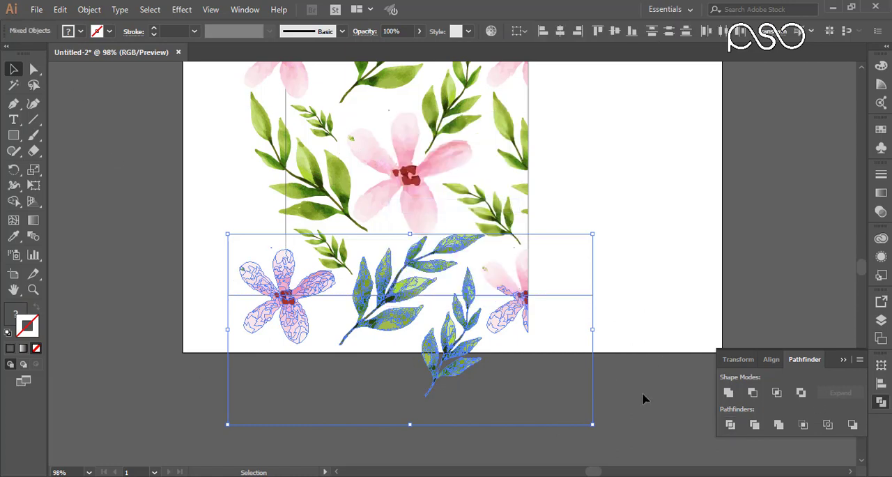
left_click_drag(643, 396, 220, 295)
Step: Select and delete all the divided pieces lying below the square's bottom edge
left_click_drag(622, 412, 198, 296)
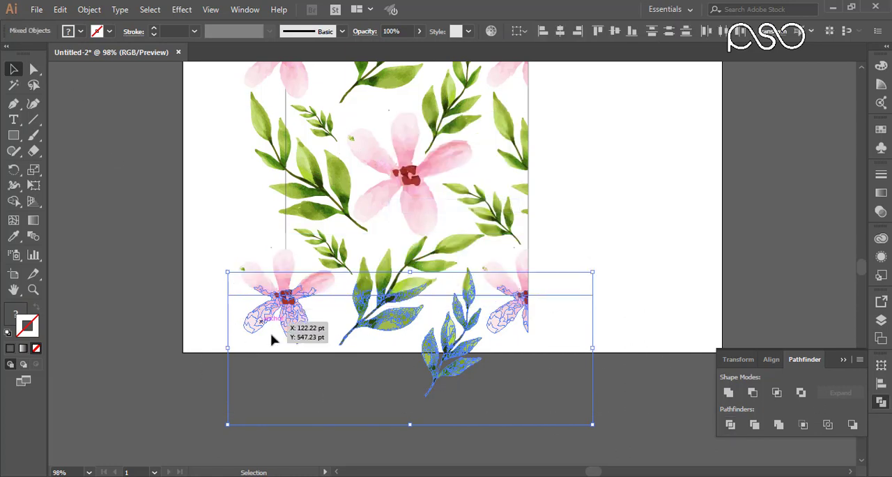
left_click_drag(649, 430, 149, 296)
key("Delete")
Step: Draw a tall rectangle along the outside of the square's left edge and divide the artwork crossing that edge with it
scroll(149, 297, "up", 3)
key("m")
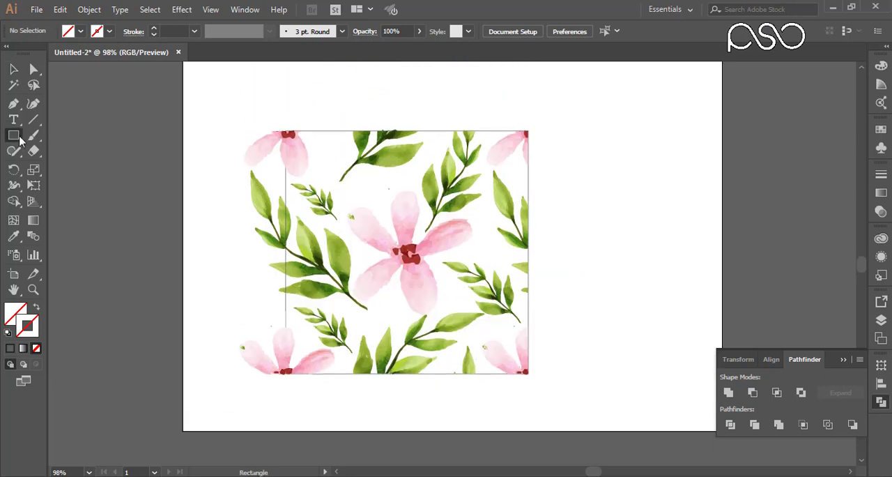
left_click_drag(203, 101, 286, 407)
key("v")
left_click_drag(175, 125, 283, 411)
left_click(730, 424)
Step: Ungroup the divided artwork and delete all the pieces beyond the square's left edge
left_click(302, 88)
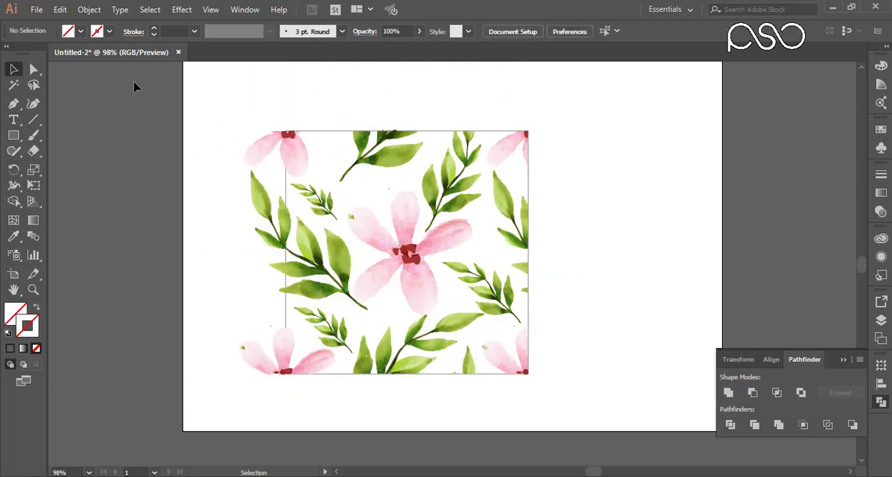
left_click_drag(232, 81, 285, 407)
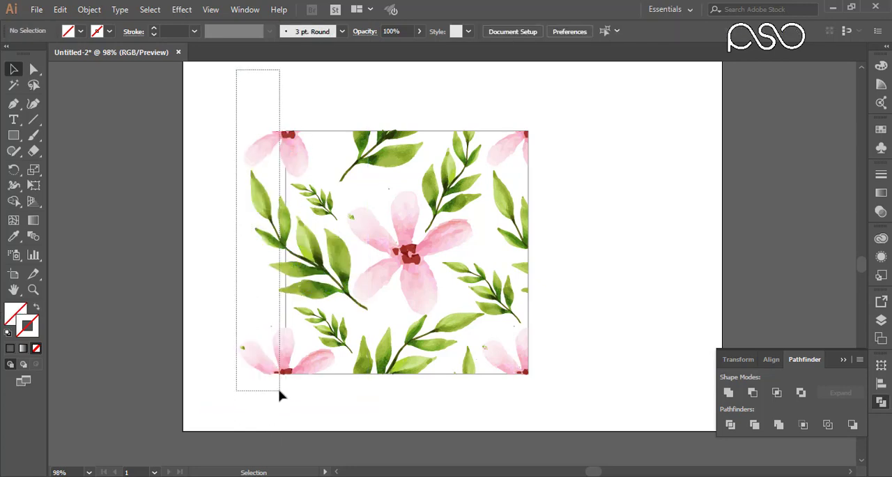
left_click_drag(281, 393, 283, 397)
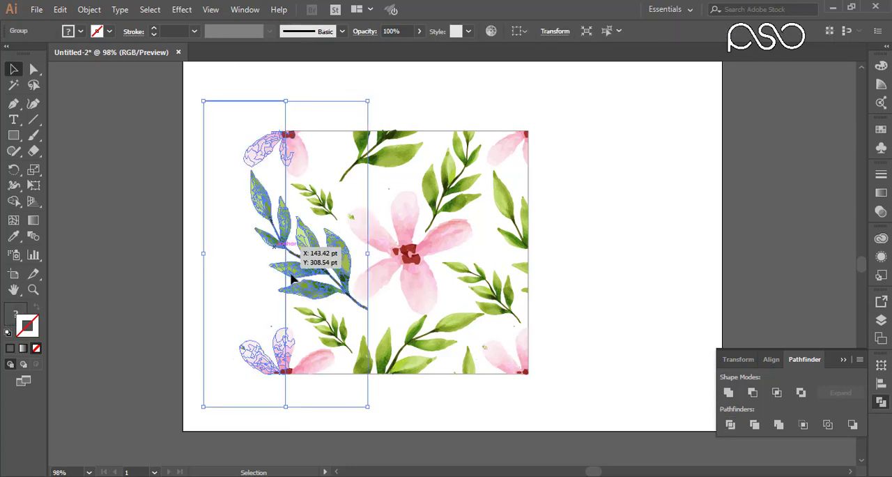
right_click(269, 205)
left_click(304, 296)
left_click_drag(249, 77, 281, 379)
left_click(425, 95)
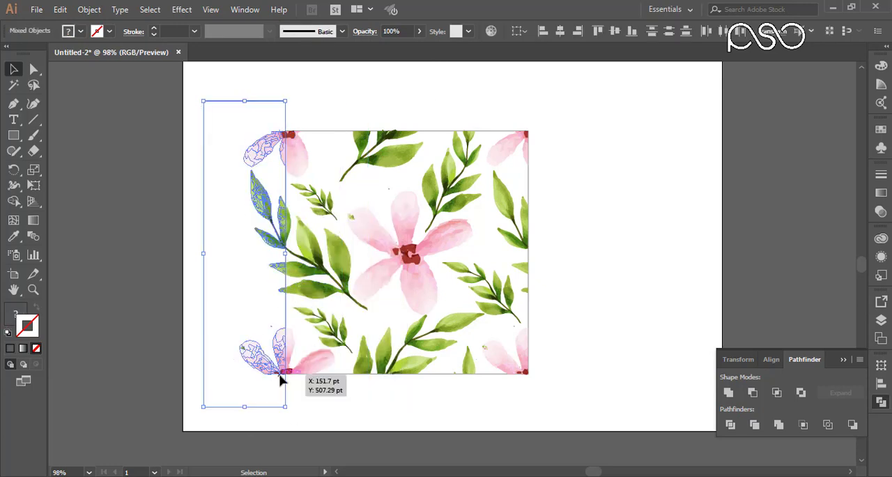
left_click_drag(202, 68, 285, 411)
key("Delete")
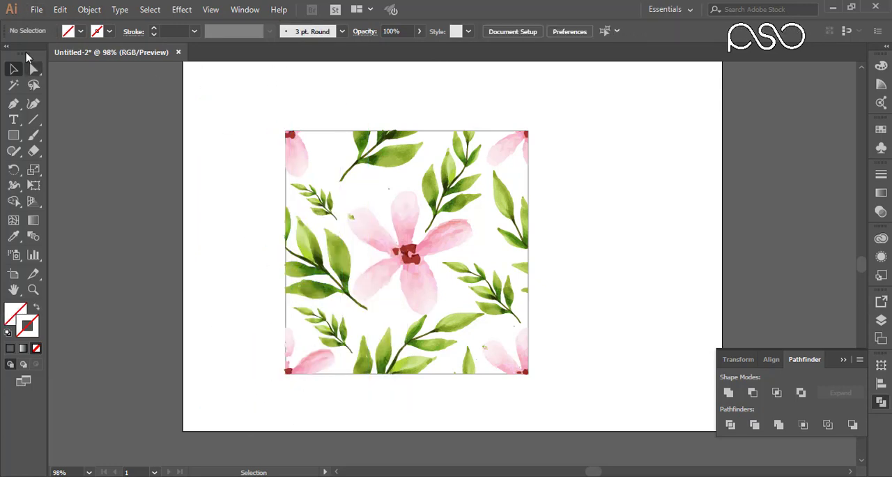
Step: Move all the trimmed floral artwork off the artboard to the left of the square outline and group it
left_click_drag(547, 101, 237, 405)
key("ctrl+minus")
key("ctrl+minus")
left_click_drag(461, 258, 264, 258)
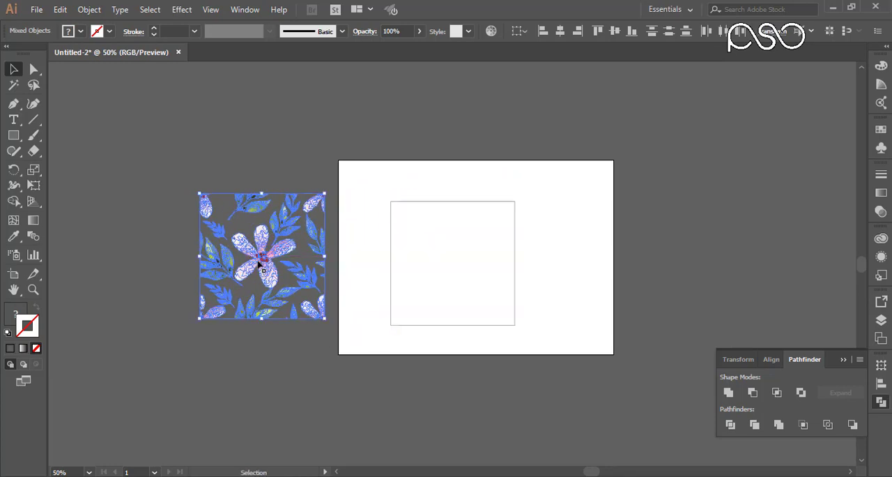
right_click(250, 213)
left_click(282, 292)
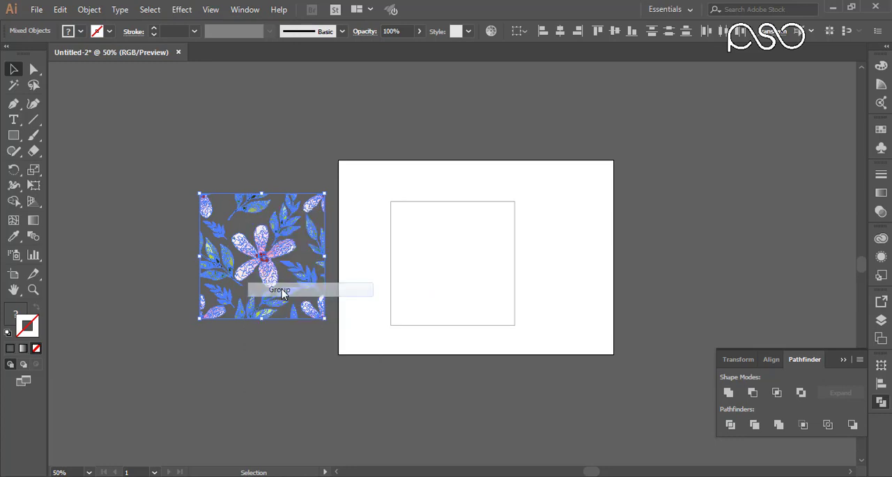
Step: Select the empty square outline on the artboard and delete it, leaving only the grouped floral tile in Layer 1
left_click(449, 206)
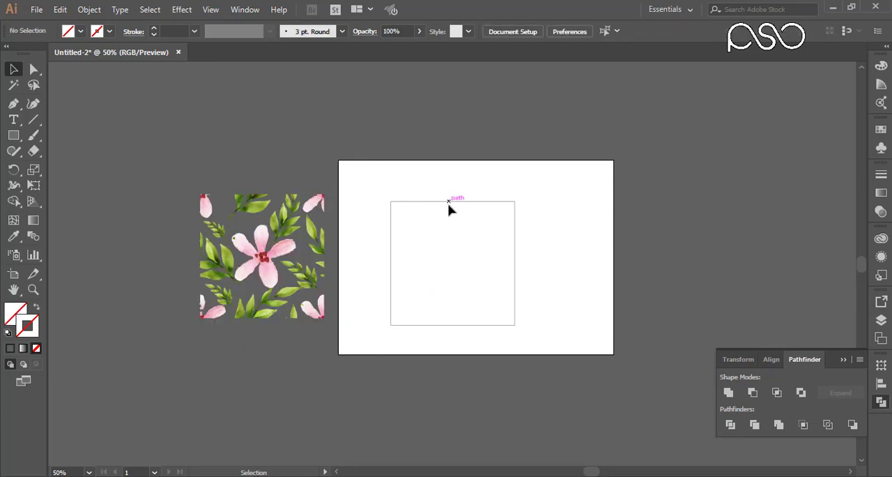
left_click(882, 319)
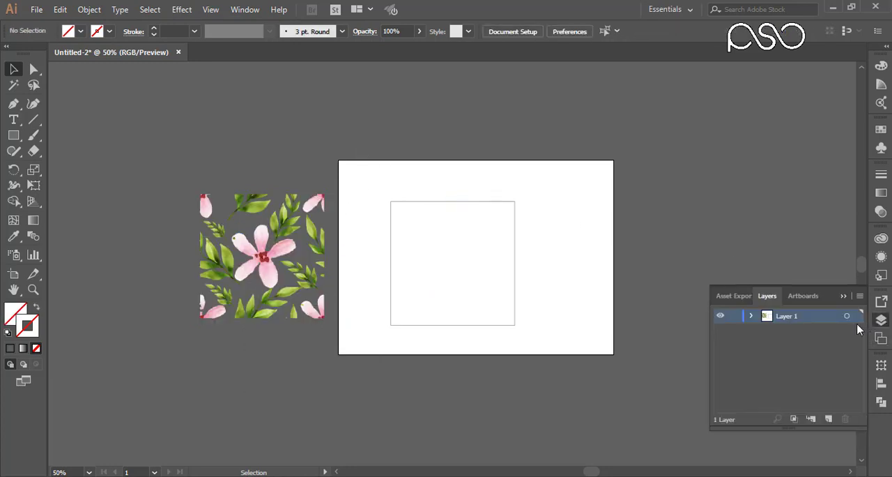
left_click(751, 317)
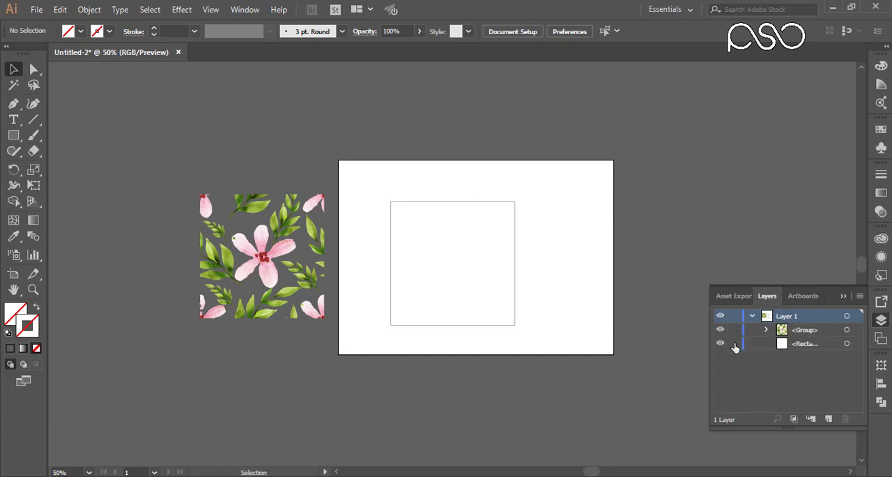
left_click(496, 218)
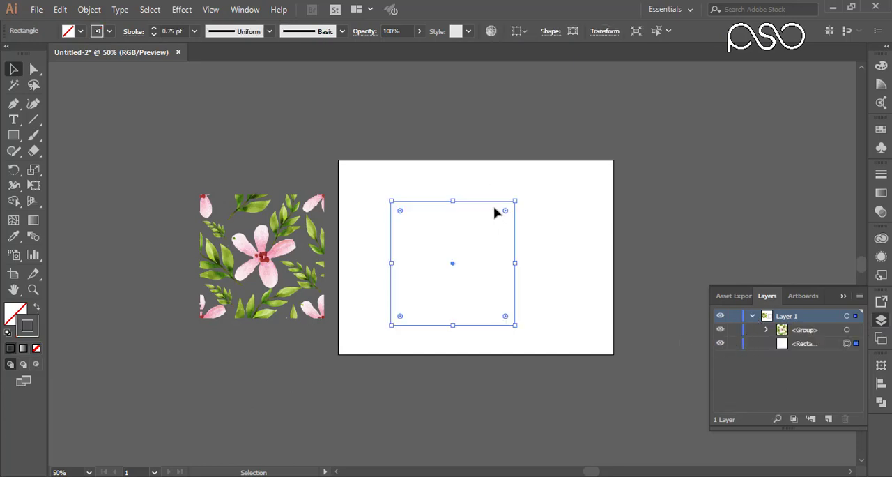
key("Delete")
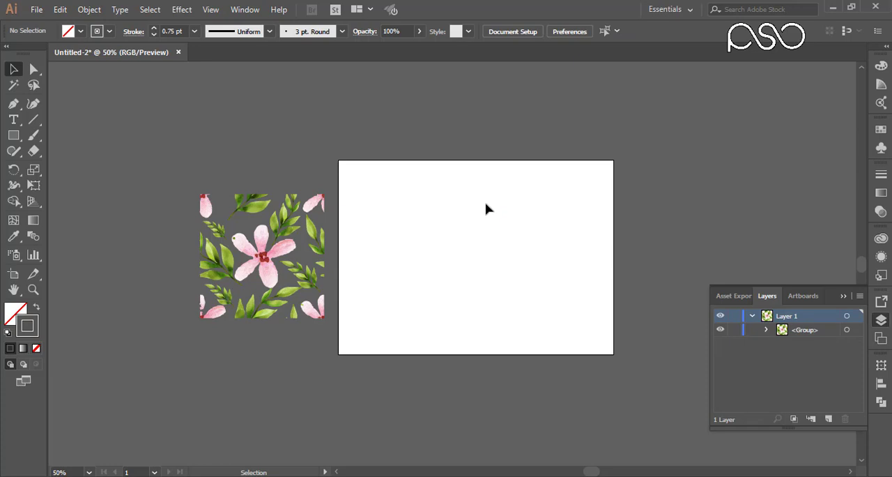
Step: Scale the grouped floral tile down to about a quarter of its width and try to store it as a pattern swatch
left_click_drag(354, 377, 372, 389)
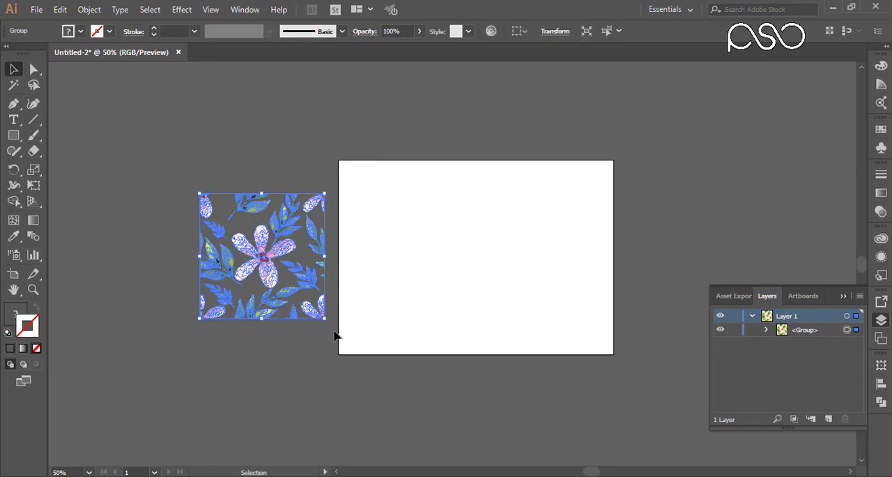
left_click_drag(324, 318, 281, 217)
left_click(882, 319)
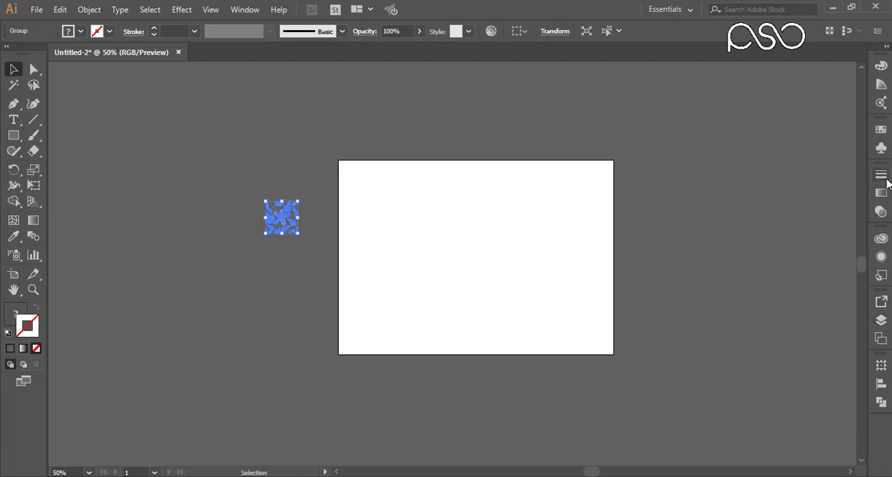
left_click(881, 131)
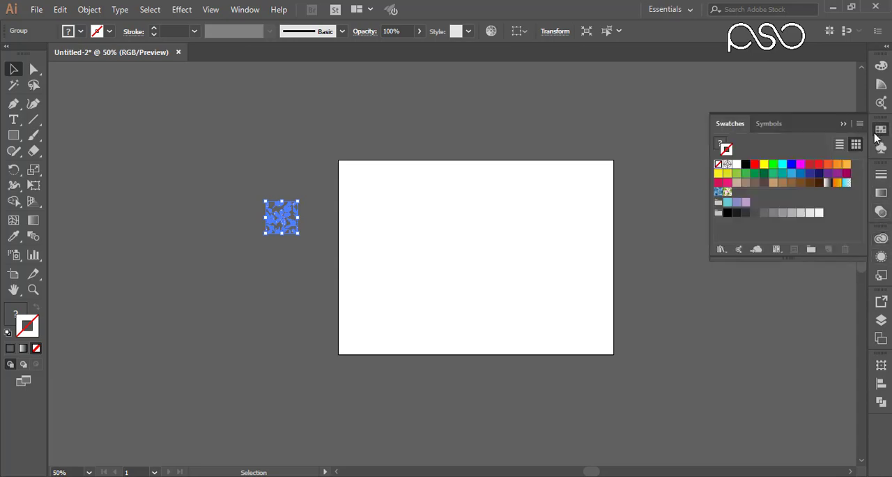
left_click_drag(281, 211, 745, 191)
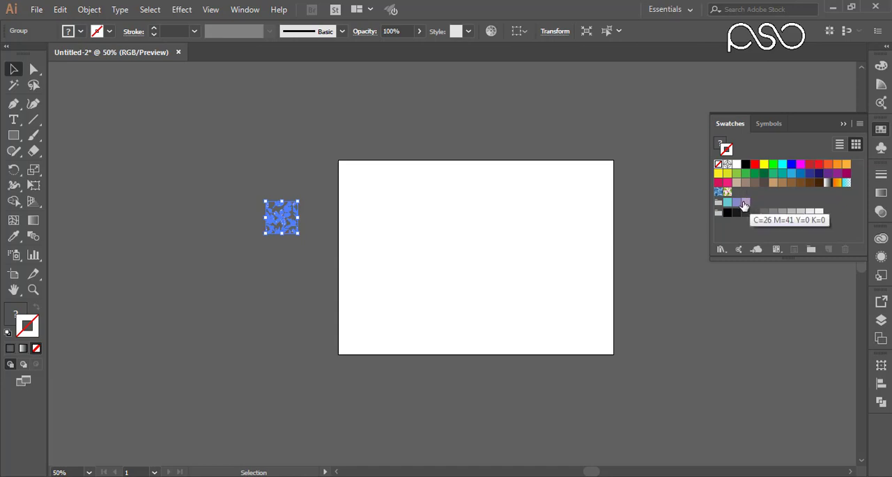
left_click_drag(284, 219, 796, 199)
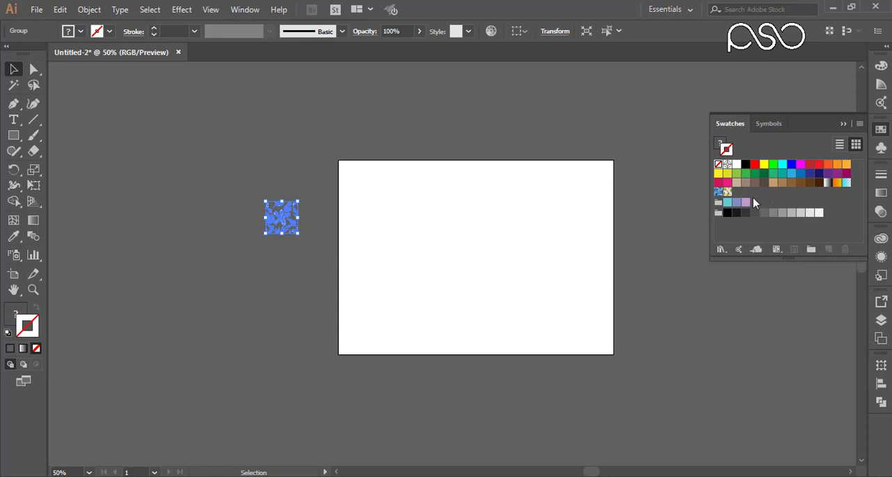
Step: Draw a large rectangle over most of the artboard and give it the floral pattern swatch as fill, with no stroke
left_click(15, 138)
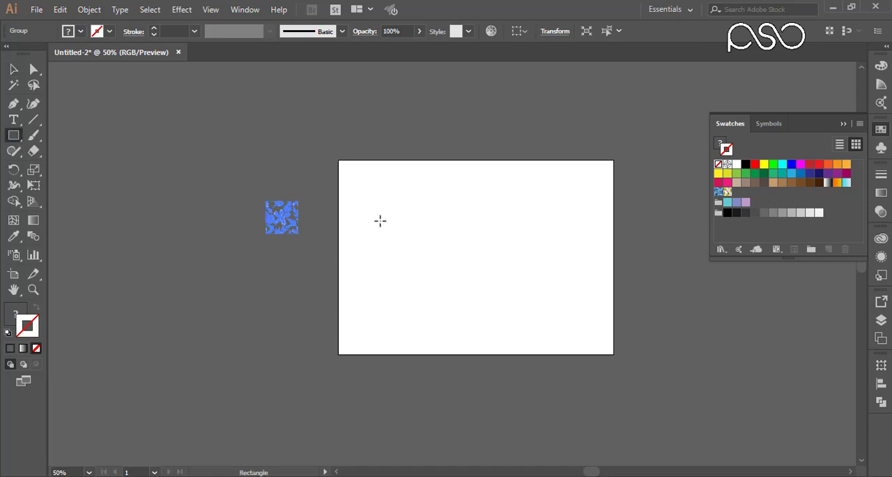
left_click_drag(369, 180, 603, 343)
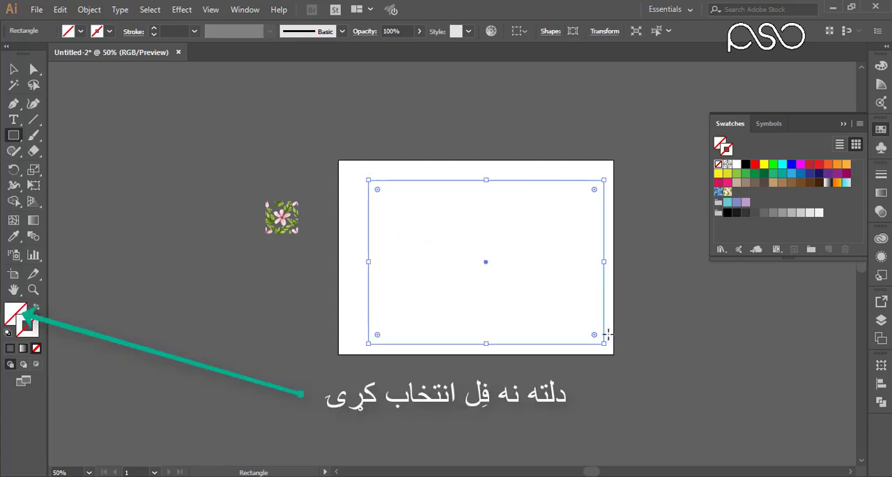
left_click(727, 194)
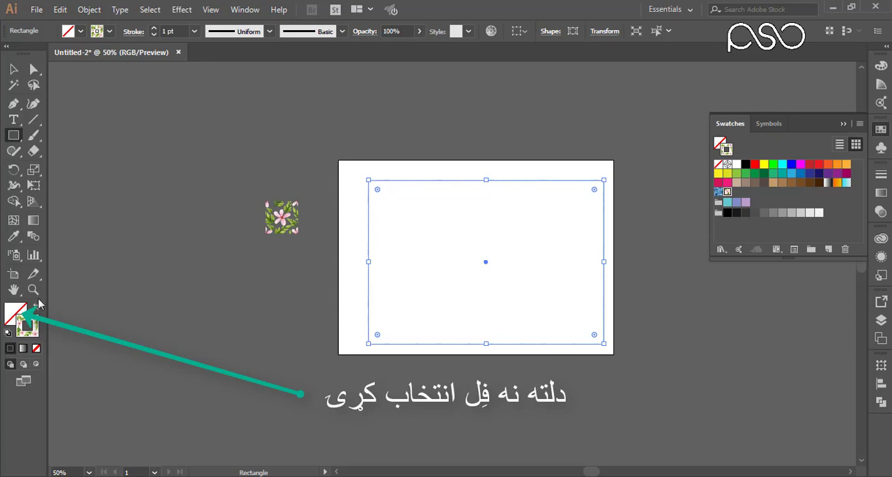
left_click(36, 348)
left_click(9, 320)
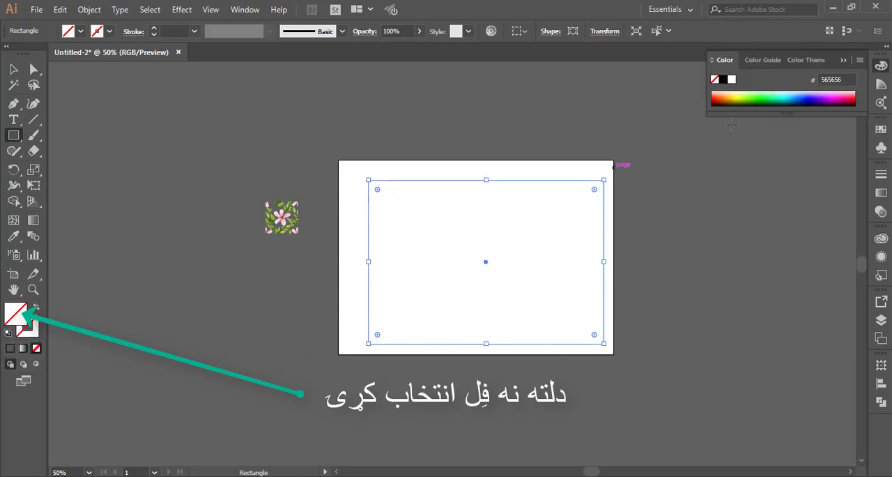
left_click(882, 129)
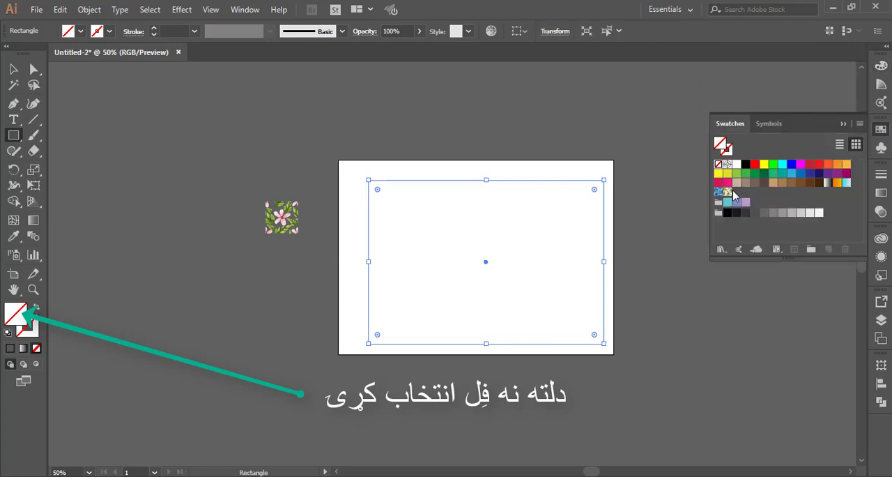
left_click(727, 193)
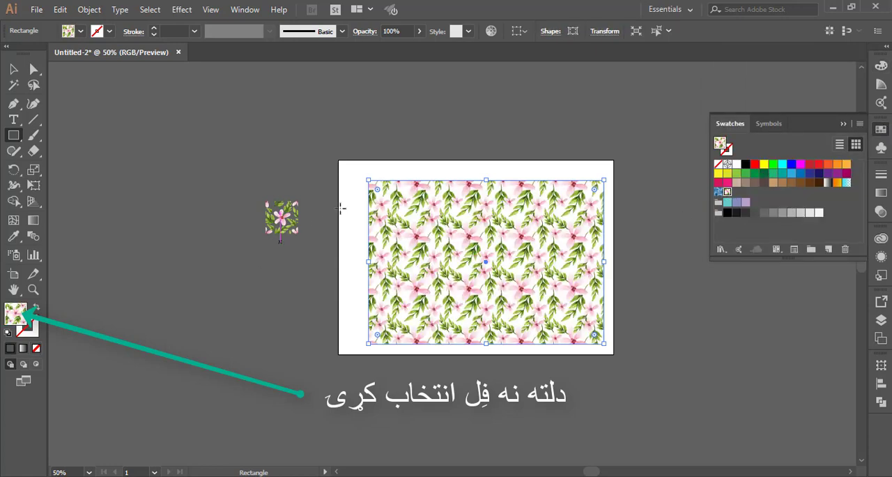
Step: Enlarge the patterned rectangle towards the artboard's upper-left corner and delete the tiny stray rectangle at its right edge
left_click_drag(367, 179, 342, 167)
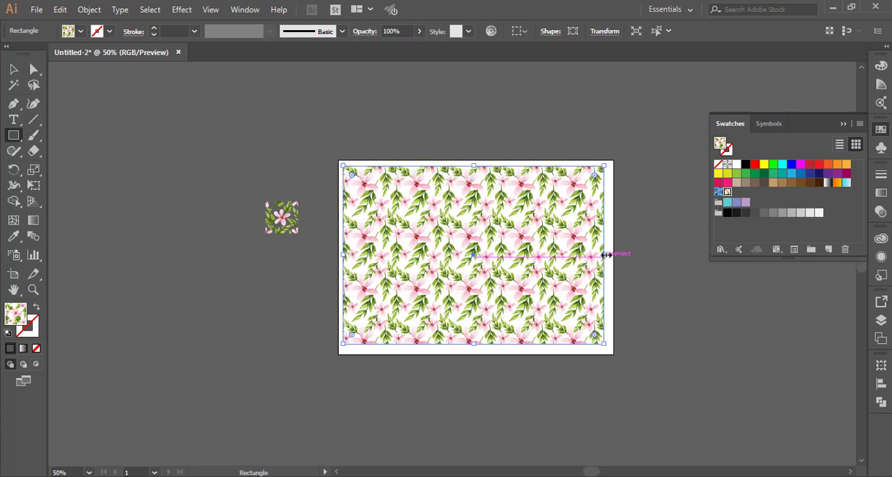
left_click_drag(605, 252, 609, 256)
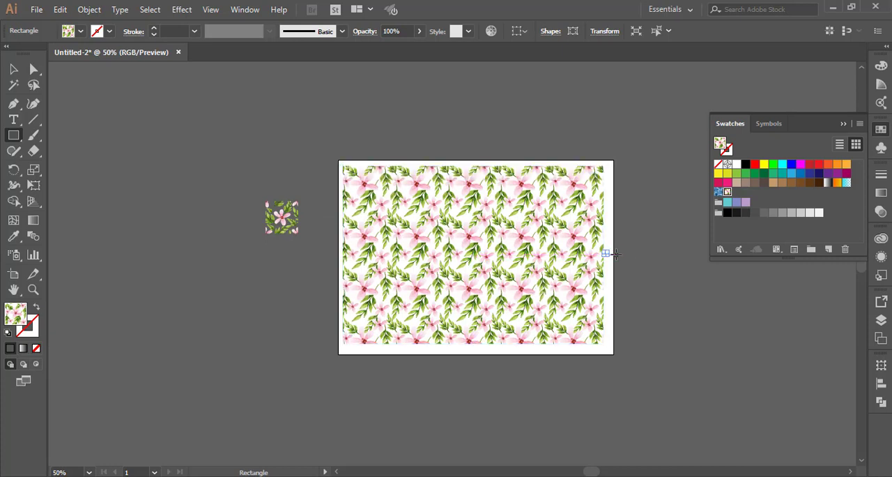
key("Delete")
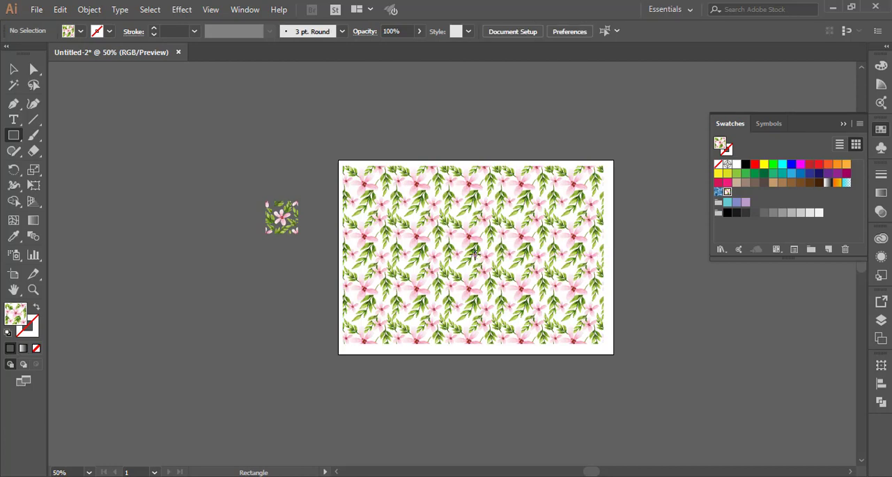
scroll(478, 302, "up", 5)
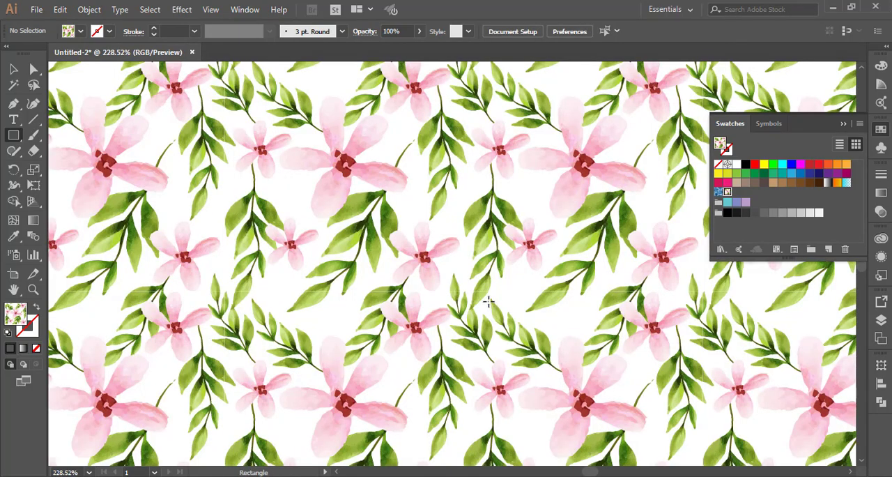